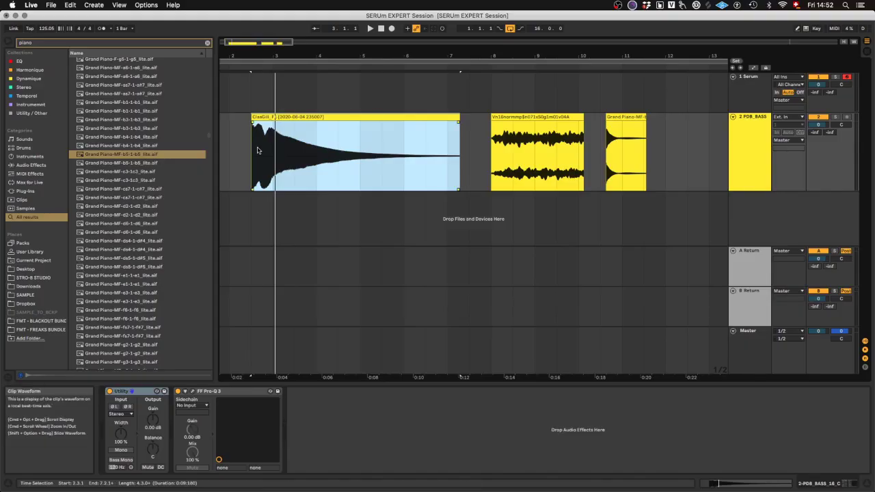
Play each of the three audio clips on the PDB_BASS track from its start to hear it
{"action": "left_click", "coordinate": [250, 160]}
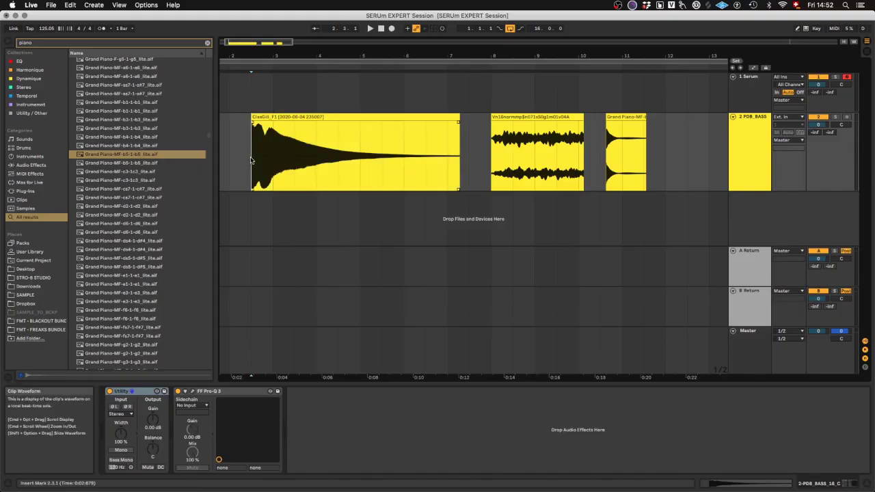
{"action": "key", "text": "space"}
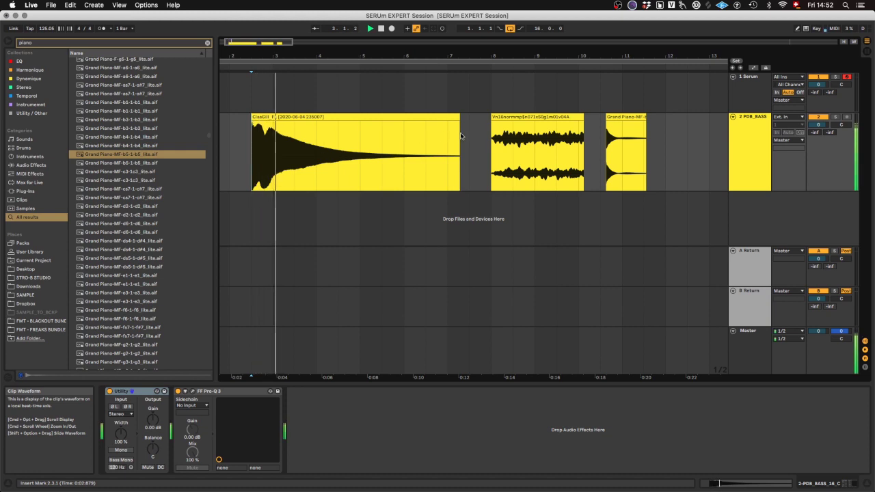
{"action": "left_click", "coordinate": [491, 158]}
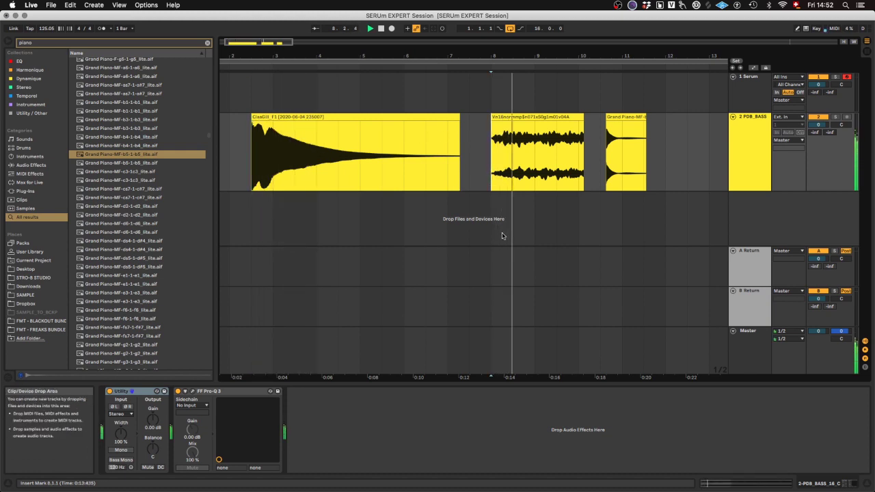
{"action": "key", "text": "space"}
{"action": "left_click", "coordinate": [607, 149]}
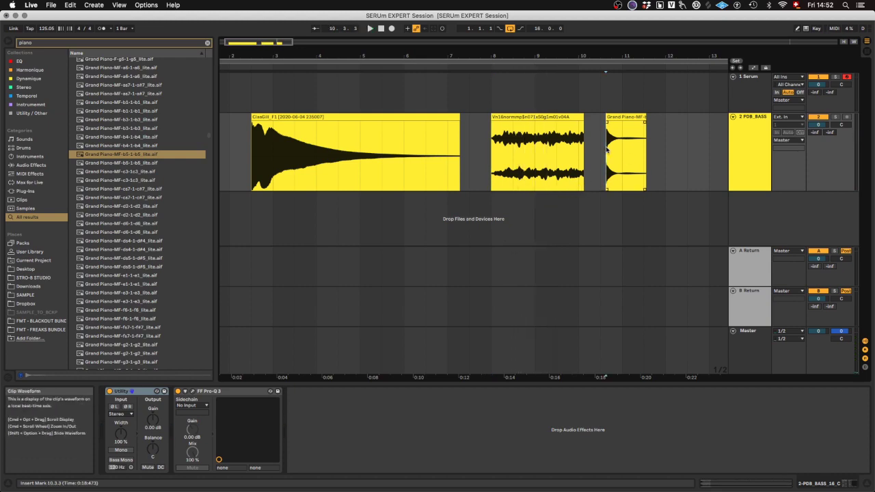
{"action": "key", "text": "space"}
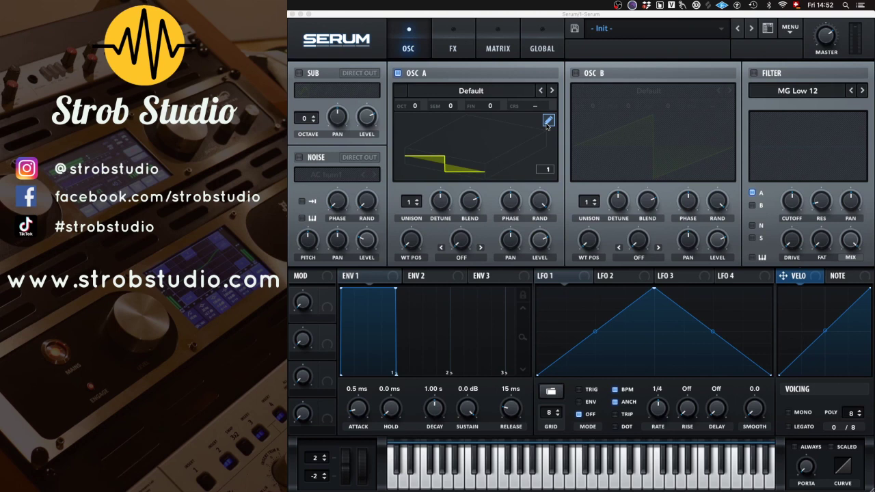
Open Serum's Oscillator A wavetable editor and hold the audio clip over it to review the import modes through FFT 2048 without importing
{"action": "left_click", "coordinate": [546, 127]}
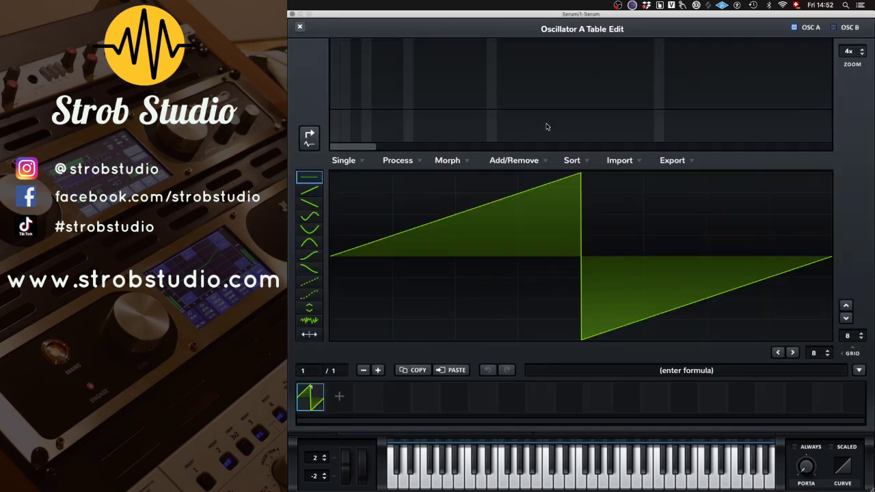
{"action": "left_click_drag", "start_coordinate": [287, 112], "coordinate": [771, 310]}
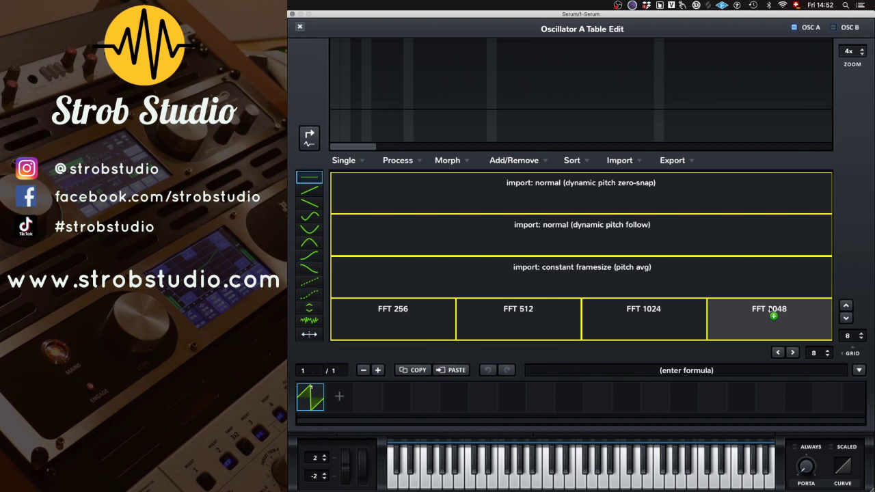
{"action": "left_click_drag", "start_coordinate": [770, 309], "coordinate": [765, 325]}
{"action": "left_click_drag", "start_coordinate": [765, 325], "coordinate": [765, 325]}
{"action": "left_click_drag", "start_coordinate": [765, 325], "coordinate": [765, 325]}
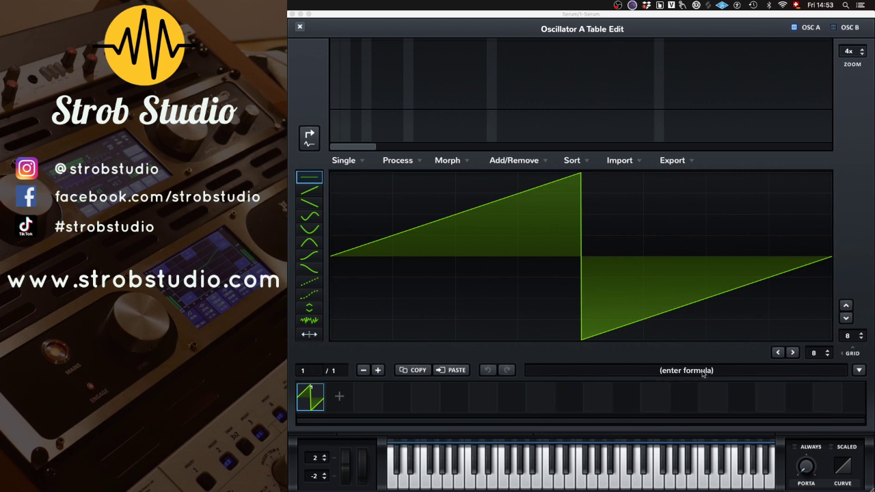
Generate a sine wave in Oscillator A's table with the single-cycle formula preset "sin"
{"action": "left_click", "coordinate": [704, 373]}
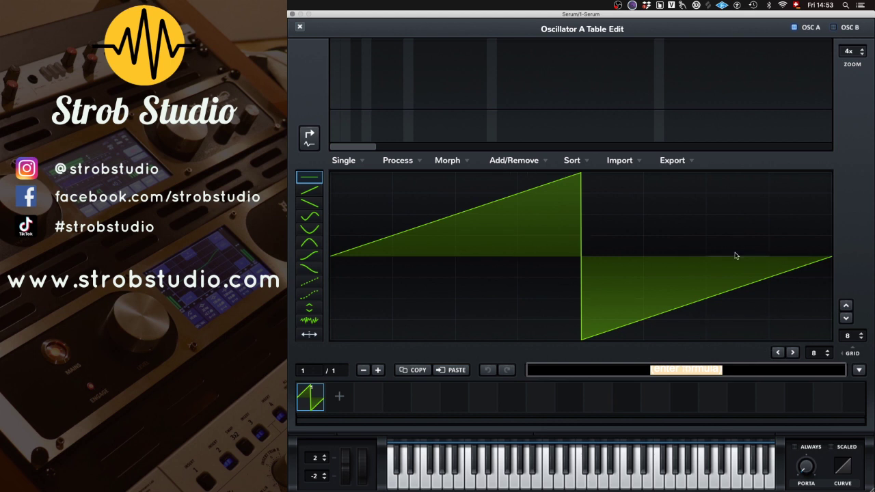
{"action": "left_click", "coordinate": [860, 372]}
{"action": "mouse_move", "coordinate": [842, 379]}
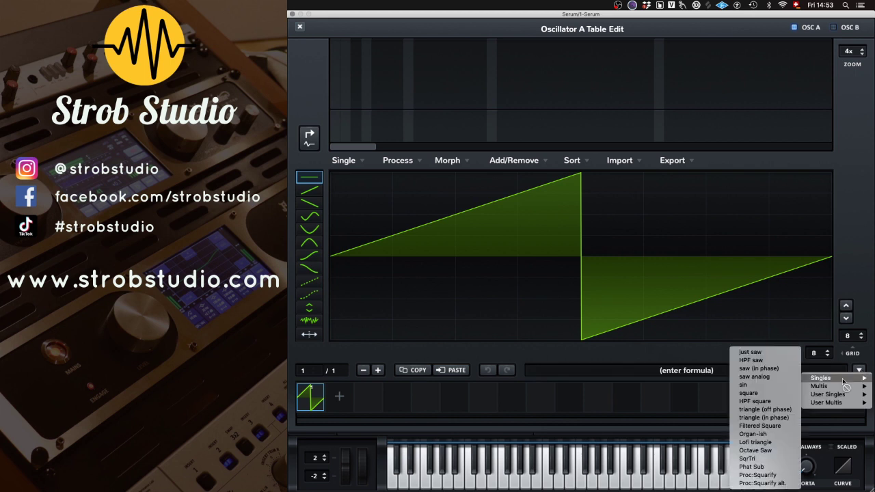
{"action": "left_click", "coordinate": [747, 385]}
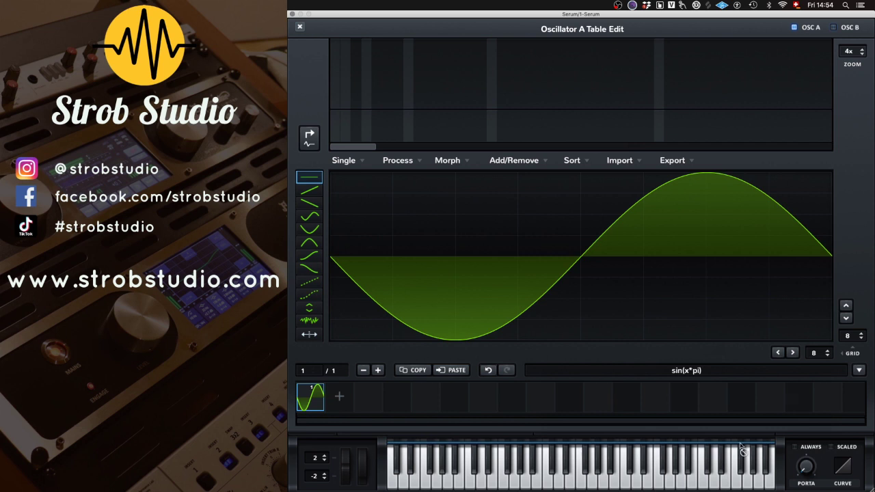
Enter f1 as the formula to set the import split size to note F1
{"action": "left_click", "coordinate": [730, 373]}
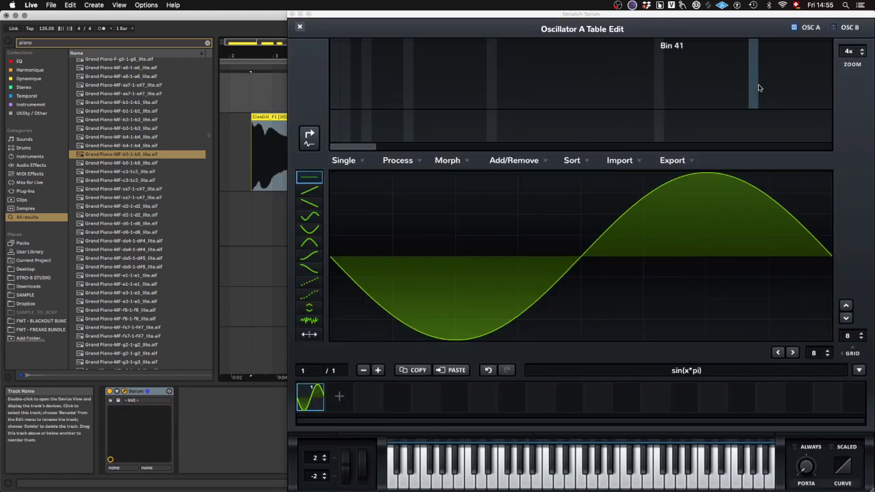
{"action": "left_click", "coordinate": [694, 372]}
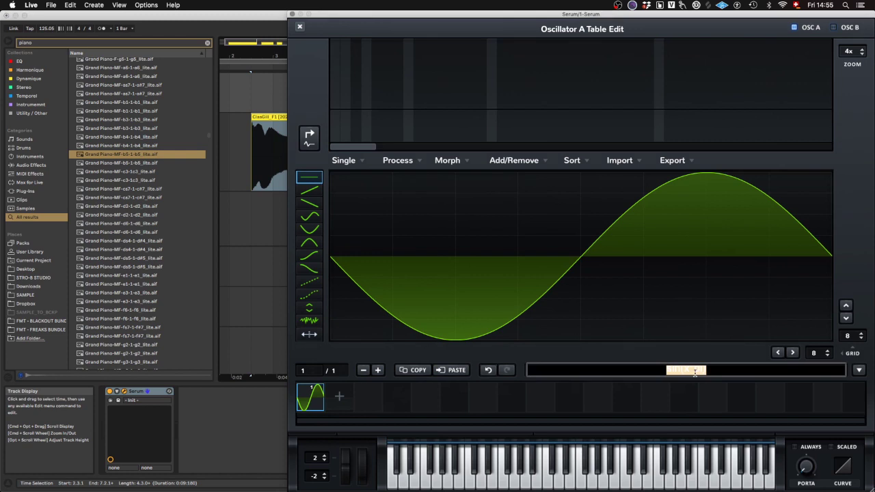
{"action": "type", "text": "f1"}
{"action": "key", "text": "Return"}
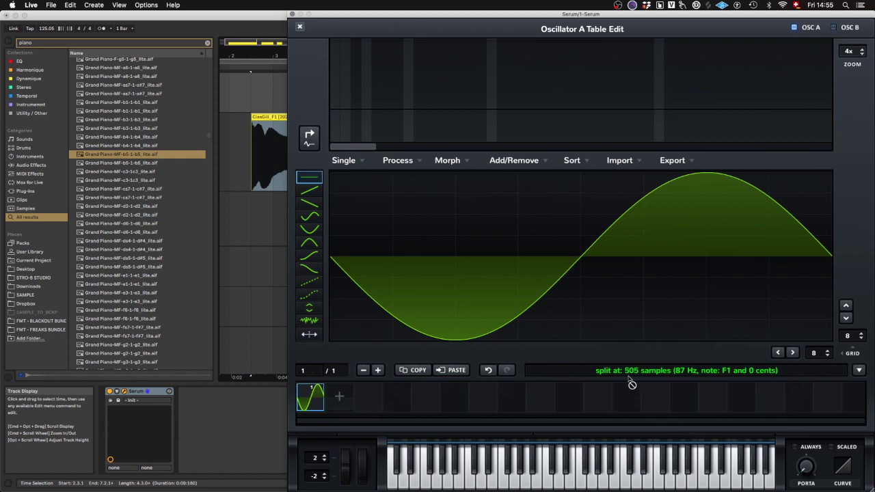
{"action": "mouse_move", "coordinate": [625, 375]}
{"action": "mouse_move", "coordinate": [675, 376]}
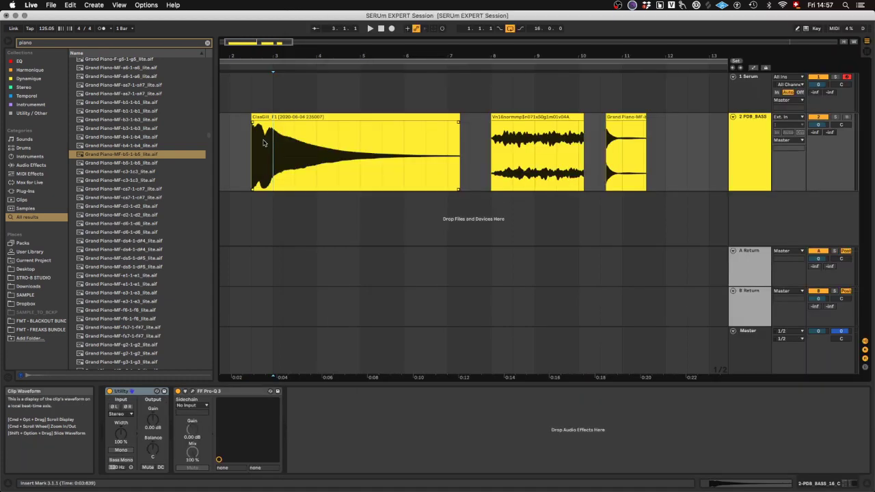
Turn off grid snapping in Live and select one waveform cycle of the ClasGill_F1 clip, about 0.011 seconds long
{"action": "scroll", "coordinate": [263, 160], "scroll_direction": "up", "scroll_amount": 10}
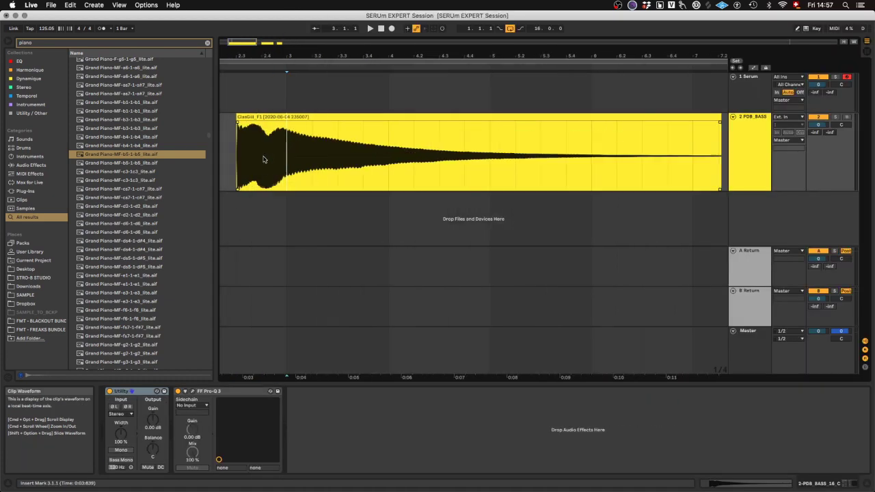
{"action": "scroll", "coordinate": [263, 159], "scroll_direction": "up", "scroll_amount": 6}
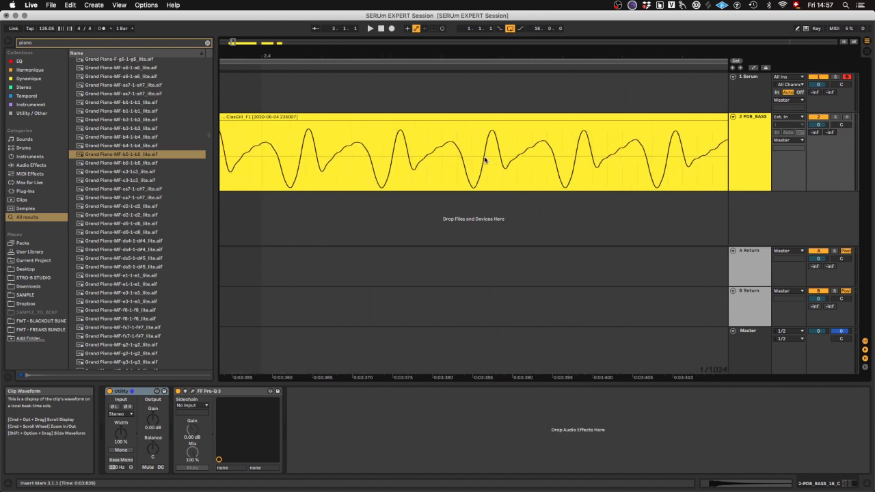
{"action": "key", "text": "super+4"}
{"action": "left_click_drag", "start_coordinate": [484, 161], "coordinate": [577, 167]}
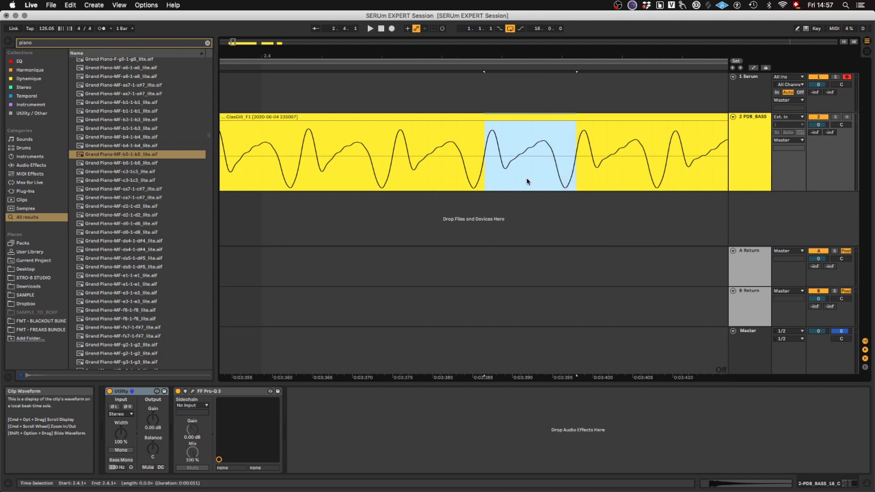
{"action": "scroll", "coordinate": [506, 167], "scroll_direction": "up", "scroll_amount": 3}
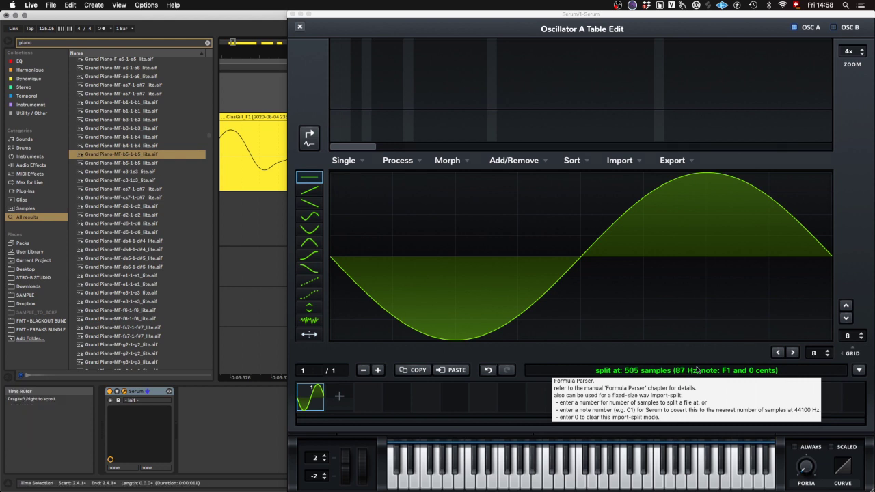
Re-enter f1 as the import split in Serum and import the ClasGill_F1 clip into Oscillator A's wavetable
{"action": "left_click", "coordinate": [723, 371]}
{"action": "type", "text": "f1"}
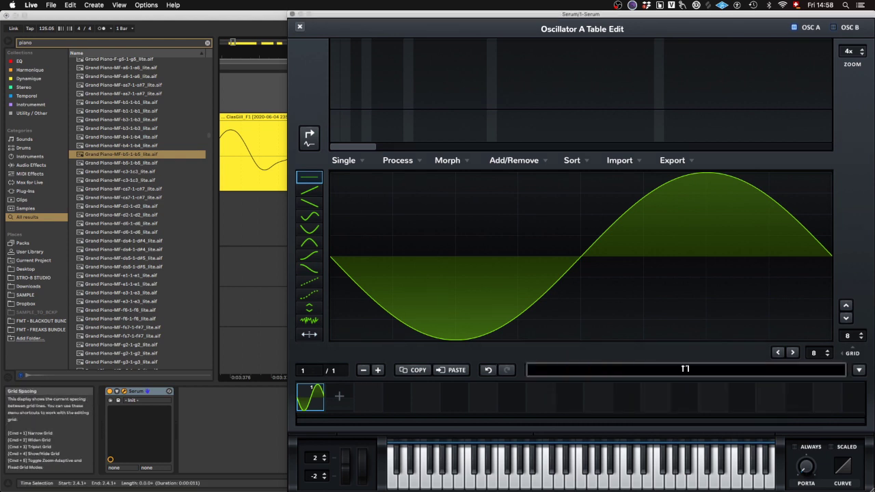
{"action": "key", "text": "Return"}
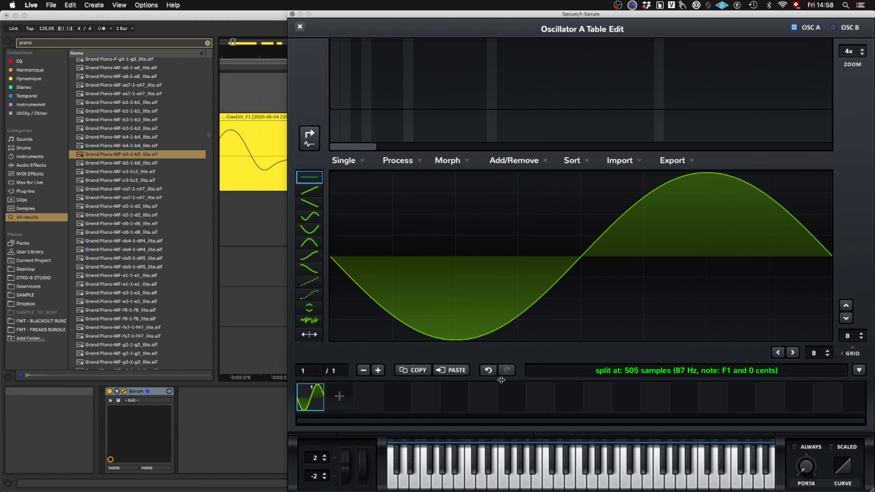
{"action": "left_click_drag", "start_coordinate": [244, 118], "coordinate": [626, 259]}
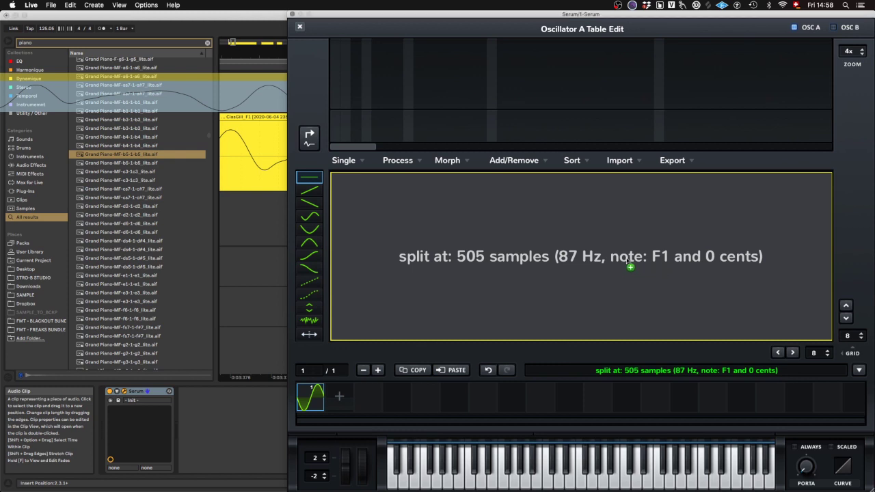
{"action": "left_click_drag", "start_coordinate": [628, 258], "coordinate": [552, 271]}
Inspect the waveforms of individual imported frames, including frames 11 and 8, to check how the cycles were split
{"action": "left_click", "coordinate": [625, 397]}
{"action": "left_click", "coordinate": [602, 397]}
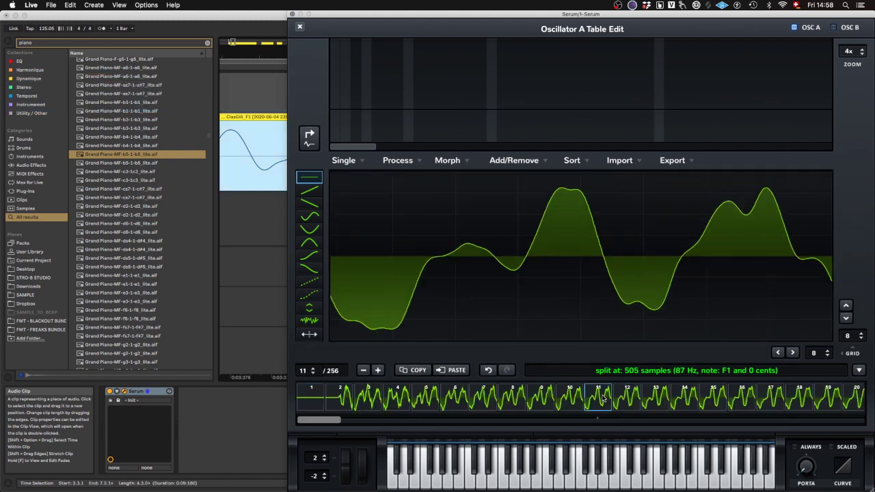
{"action": "left_click", "coordinate": [524, 397]}
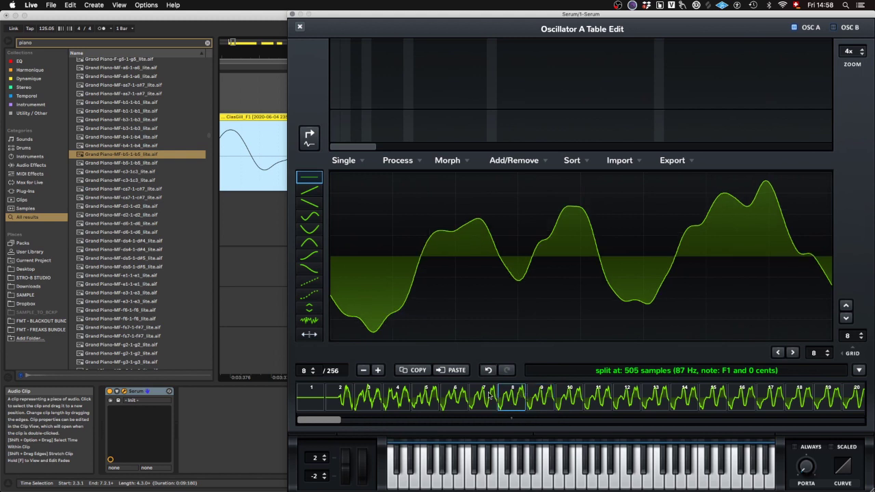
{"action": "mouse_move", "coordinate": [311, 354]}
{"action": "left_mouse_down"}
{"action": "mouse_move", "coordinate": [317, 302]}
{"action": "mouse_move", "coordinate": [311, 365]}
{"action": "mouse_move", "coordinate": [332, 273]}
{"action": "mouse_move", "coordinate": [321, 362]}
{"action": "left_mouse_up"}
{"action": "left_click", "coordinate": [309, 393]}
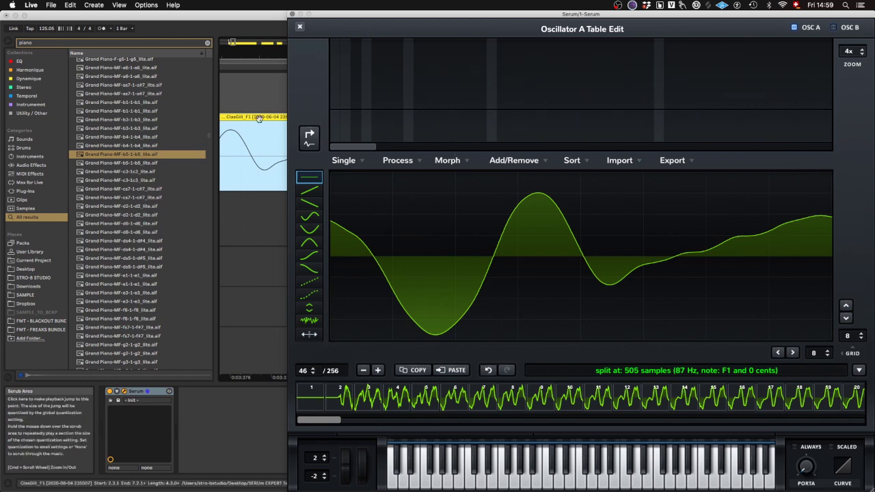
Trim the bulk of the silence off the start of the ClasGill_F1 clip in Live's arrangement
{"action": "left_click", "coordinate": [241, 149]}
{"action": "scroll", "coordinate": [241, 149], "scroll_direction": "down", "scroll_amount": 10}
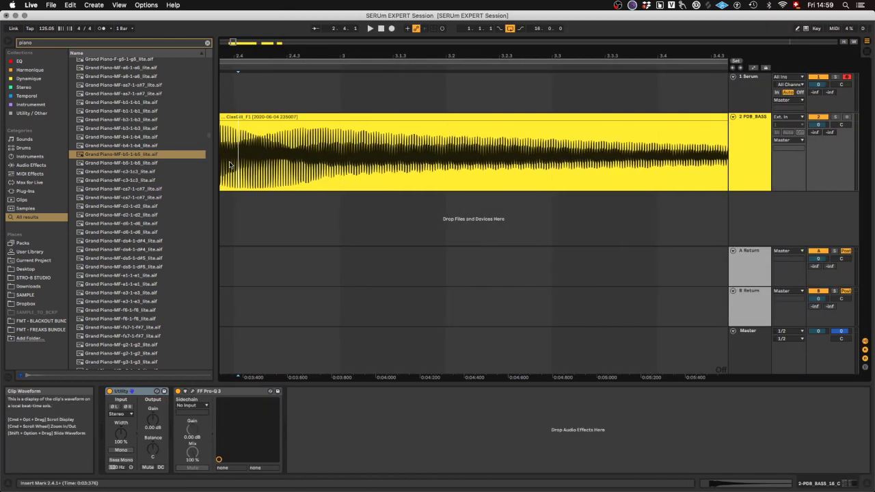
{"action": "scroll", "coordinate": [231, 164], "scroll_direction": "left", "scroll_amount": 6}
{"action": "scroll", "coordinate": [552, 167], "scroll_direction": "up", "scroll_amount": 10}
{"action": "scroll", "coordinate": [552, 166], "scroll_direction": "right", "scroll_amount": 3}
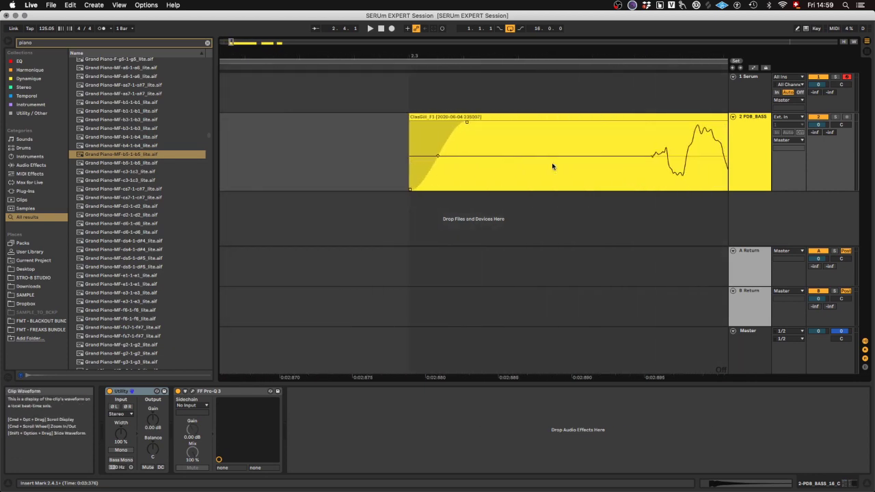
{"action": "scroll", "coordinate": [552, 166], "scroll_direction": "right", "scroll_amount": 3}
{"action": "left_click_drag", "start_coordinate": [417, 121], "coordinate": [592, 118]}
Fine-trim the ClasGill_F1 clip's start at sample level to the point where the waveform begins to move
{"action": "scroll", "coordinate": [600, 156], "scroll_direction": "up", "scroll_amount": 8}
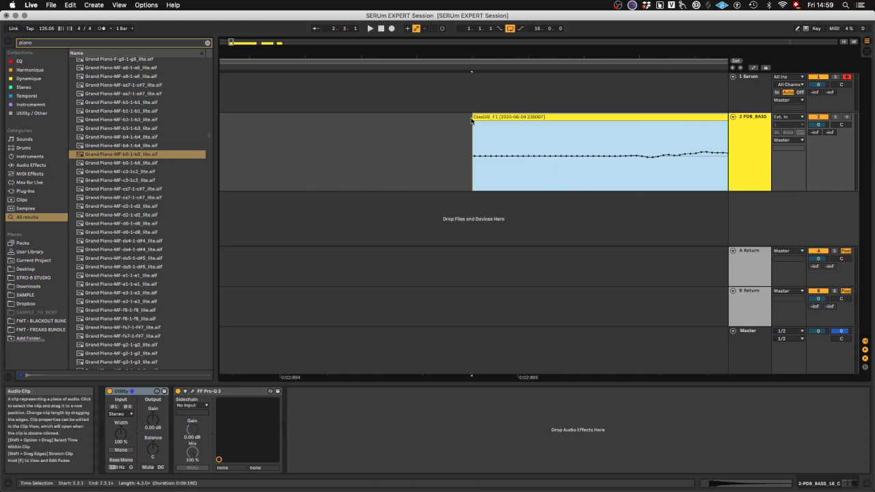
{"action": "left_click_drag", "start_coordinate": [472, 121], "coordinate": [641, 157]}
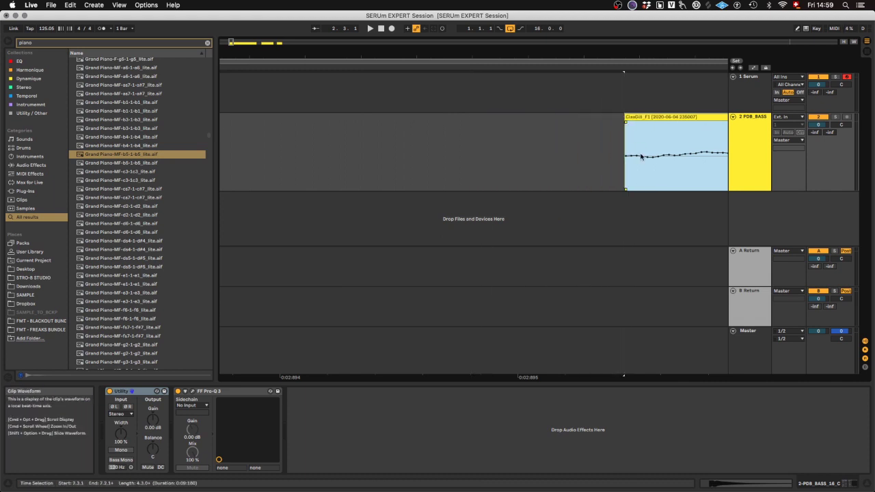
{"action": "scroll", "coordinate": [600, 150], "scroll_direction": "down", "scroll_amount": 10}
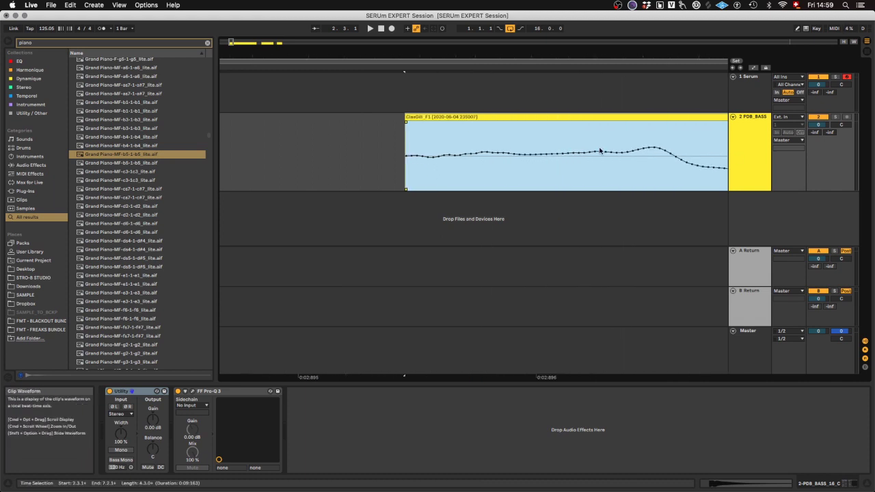
{"action": "scroll", "coordinate": [599, 150], "scroll_direction": "right", "scroll_amount": 5}
{"action": "scroll", "coordinate": [334, 150], "scroll_direction": "left", "scroll_amount": 5}
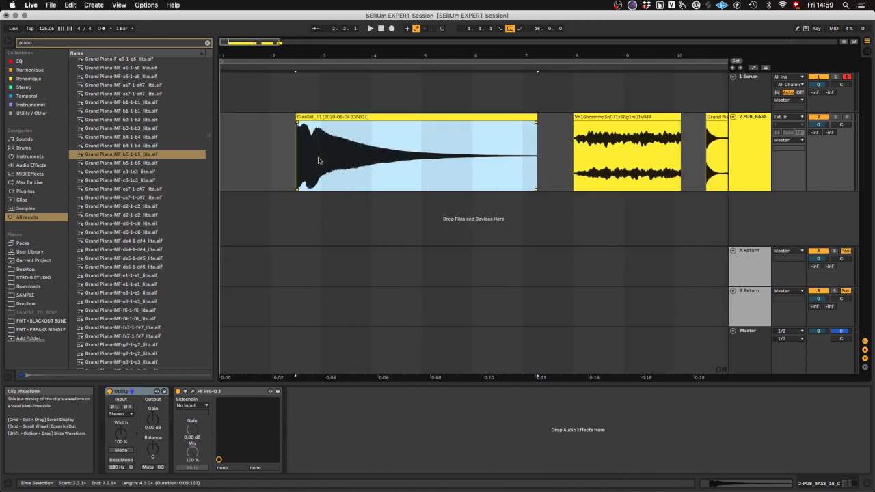
Examine the repeating waveform cycles in the decay of the trimmed ClasGill_F1 clip
{"action": "scroll", "coordinate": [394, 175], "scroll_direction": "up", "scroll_amount": 2}
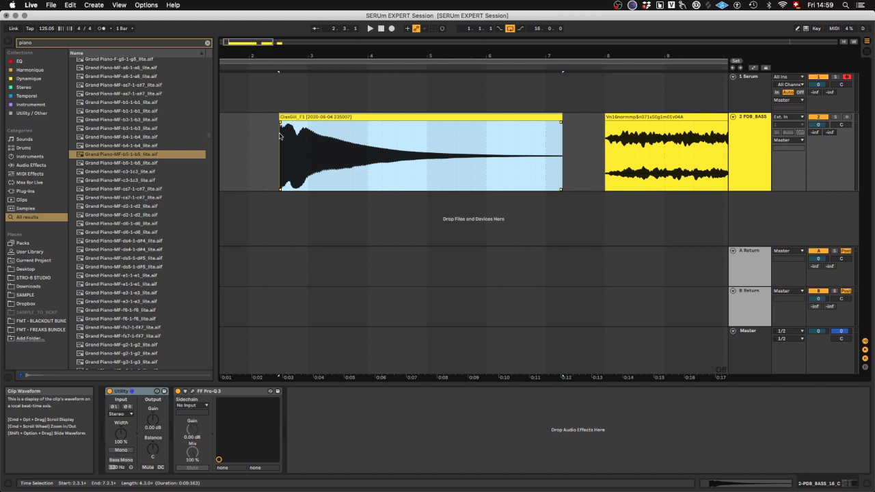
{"action": "scroll", "coordinate": [351, 145], "scroll_direction": "up", "scroll_amount": 10}
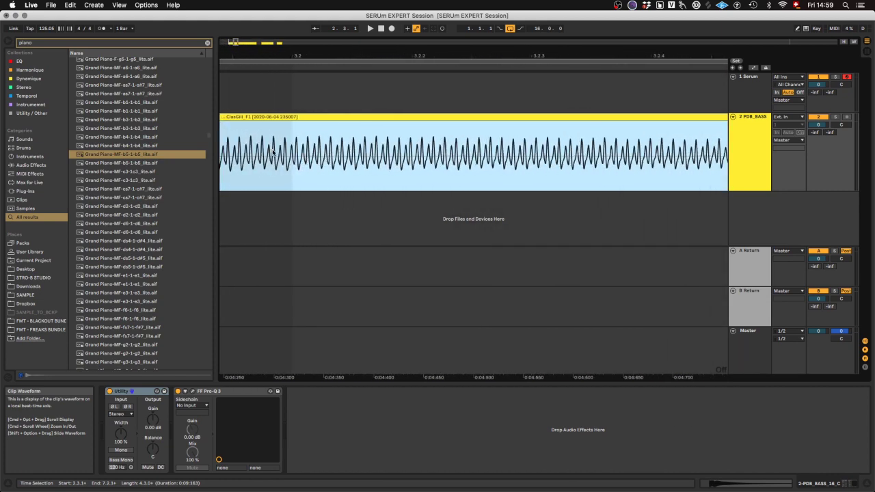
{"action": "scroll", "coordinate": [469, 160], "scroll_direction": "down", "scroll_amount": 5}
{"action": "scroll", "coordinate": [455, 153], "scroll_direction": "up", "scroll_amount": 10}
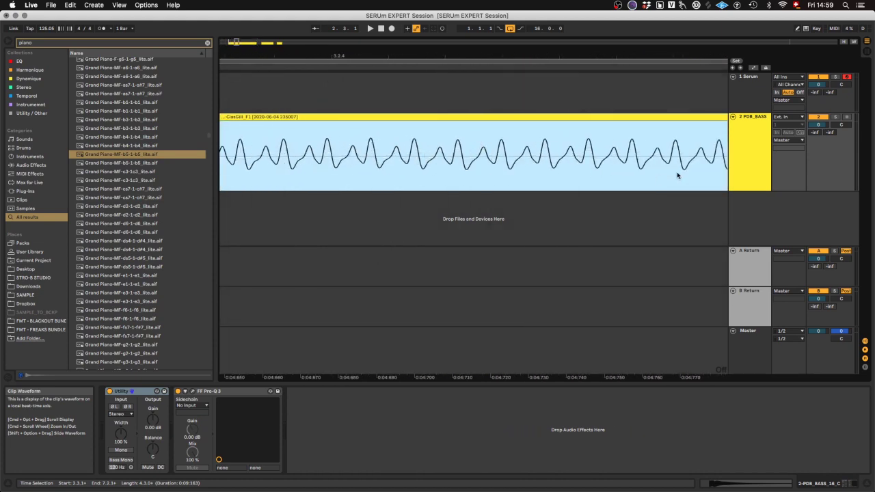
{"action": "scroll", "coordinate": [527, 171], "scroll_direction": "down", "scroll_amount": 12}
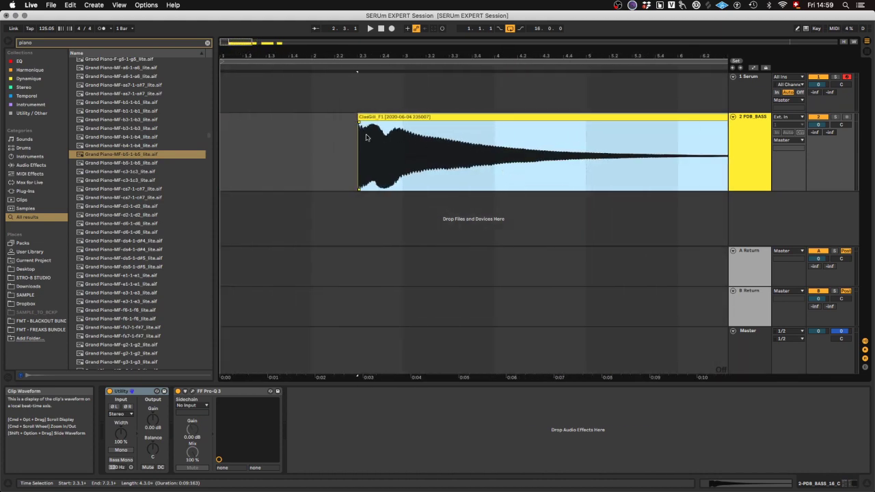
Split the ClasGill_F1 clip at about 3.2.3 and delete everything after the split
{"action": "left_click_drag", "start_coordinate": [363, 153], "coordinate": [438, 165]}
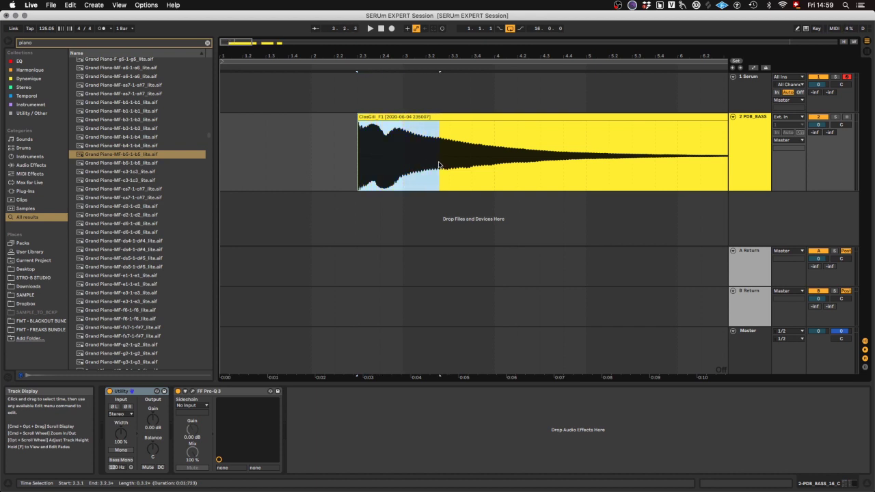
{"action": "key", "text": "super+e"}
{"action": "left_click", "coordinate": [481, 117]}
{"action": "key", "text": "Delete"}
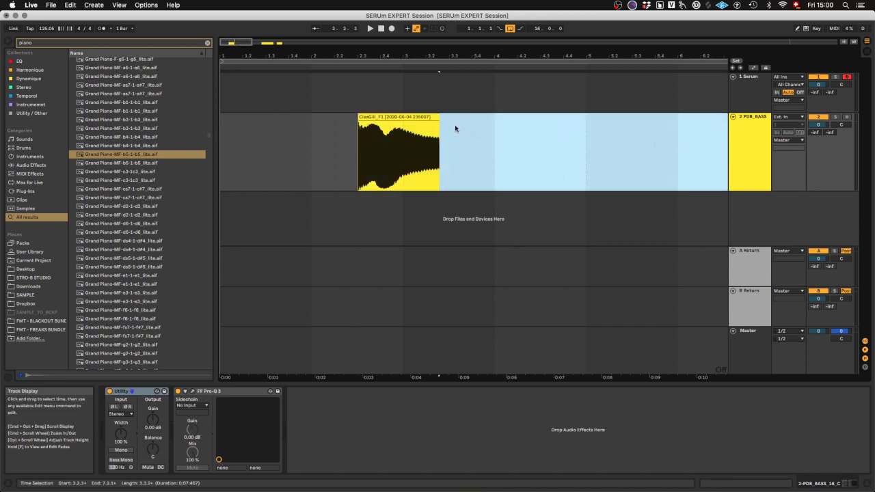
Fade out the ClasGill_F1 clip from 3.1.1 to its end and consolidate it into a new clip
{"action": "left_click_drag", "start_coordinate": [457, 130], "coordinate": [424, 160]}
{"action": "key", "text": "super+alt+f"}
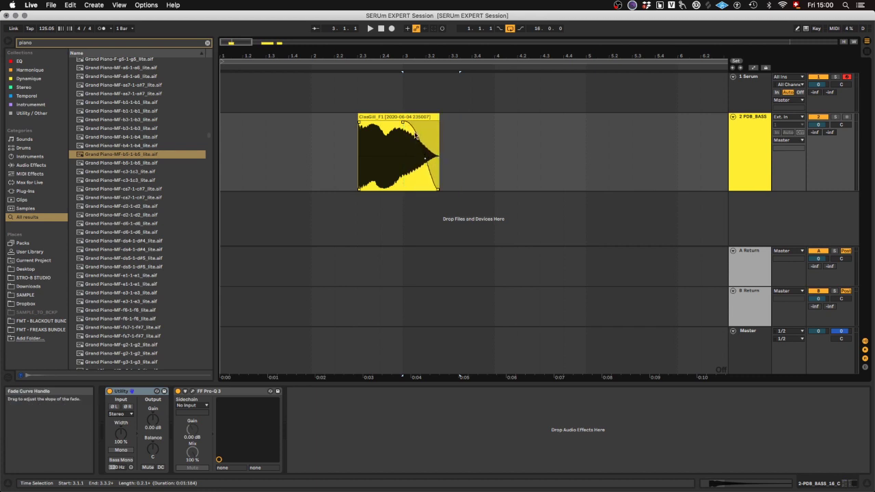
{"action": "left_click", "coordinate": [387, 115]}
{"action": "key", "text": "super+j"}
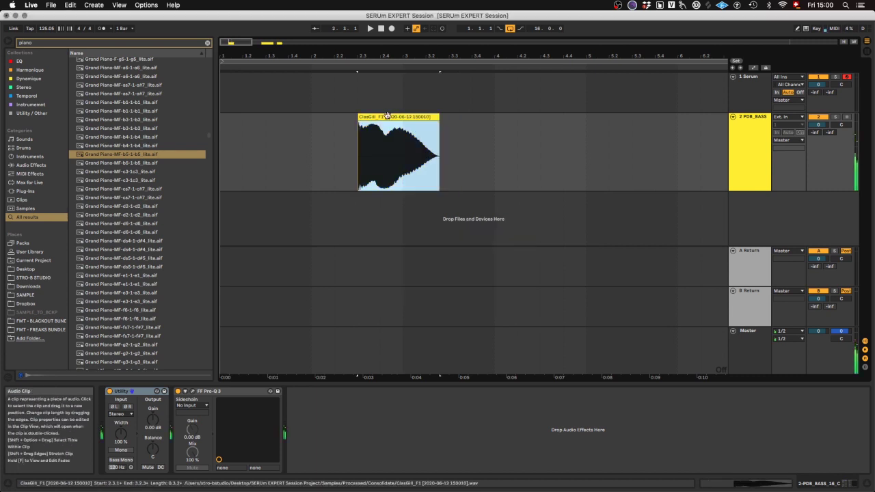
Import the consolidated ClasGill_F1 clip into oscillator A's wavetable in Serum, splitting it by its note F1
{"action": "left_click", "coordinate": [756, 157]}
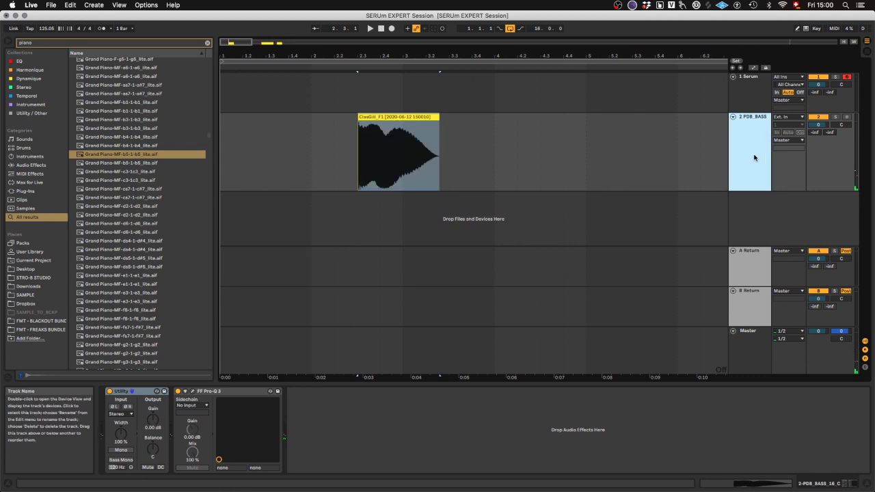
{"action": "left_click", "coordinate": [757, 81]}
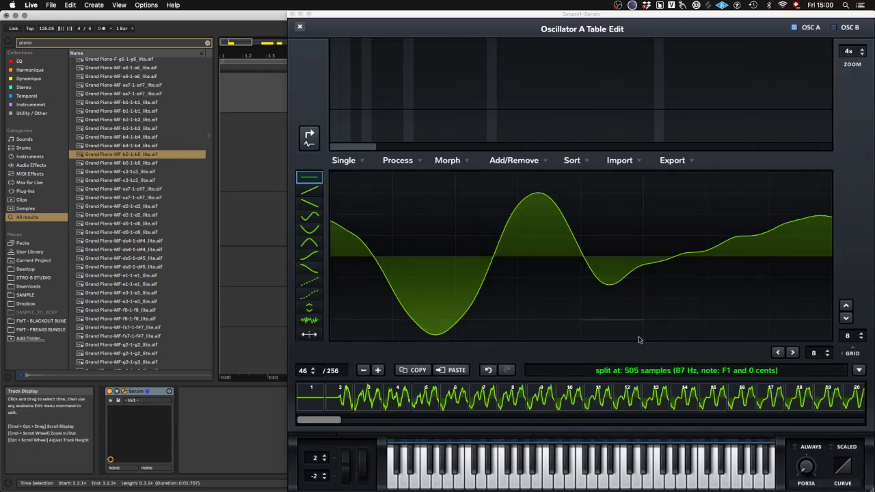
{"action": "left_click", "coordinate": [660, 369]}
{"action": "key", "text": "BackSpace"}
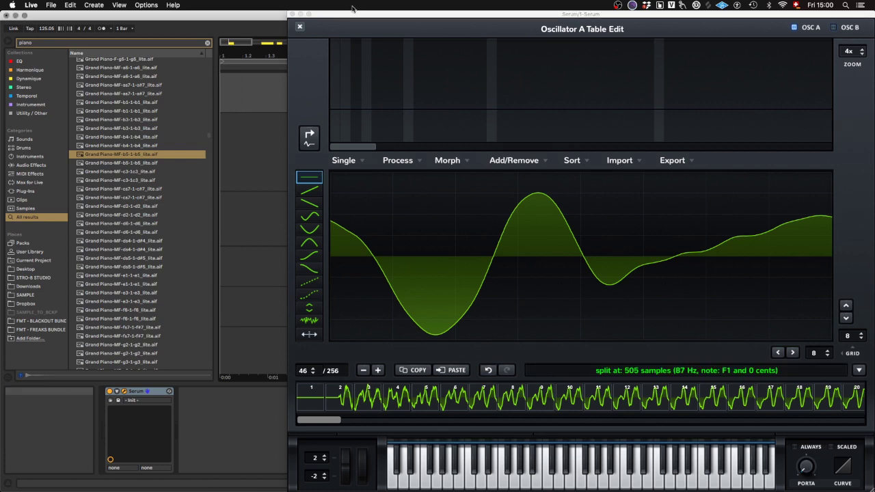
{"action": "left_click_drag", "start_coordinate": [350, 19], "coordinate": [482, 18]}
{"action": "left_click_drag", "start_coordinate": [388, 154], "coordinate": [659, 251]}
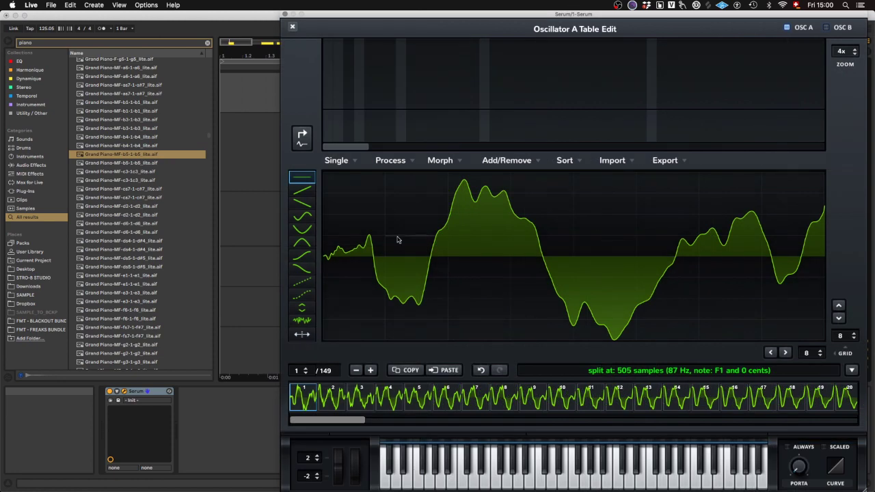
Examine the imported frames from the first to the last to judge where the faded cycles become too quiet
{"action": "left_click", "coordinate": [306, 369]}
{"action": "left_click_drag", "start_coordinate": [306, 373], "coordinate": [318, 395]}
{"action": "left_click", "coordinate": [305, 374]}
{"action": "scroll", "coordinate": [453, 403], "scroll_direction": "up", "scroll_amount": 10}
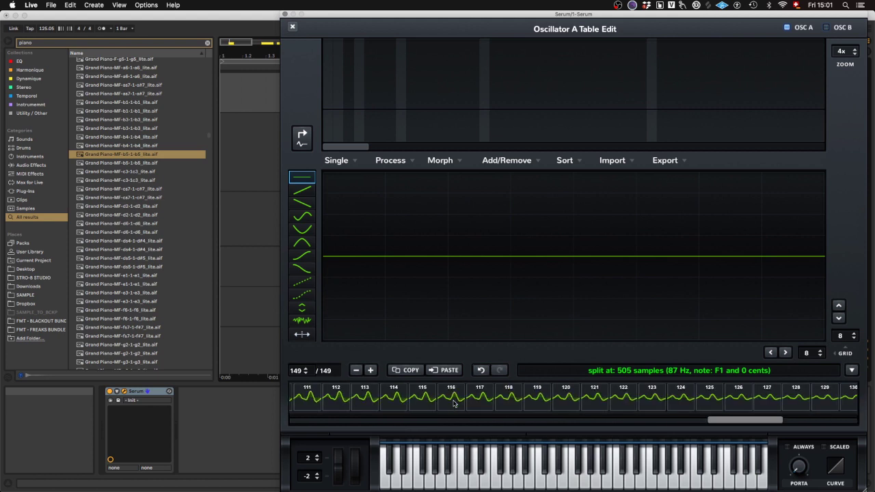
{"action": "scroll", "coordinate": [453, 403], "scroll_direction": "up", "scroll_amount": 8}
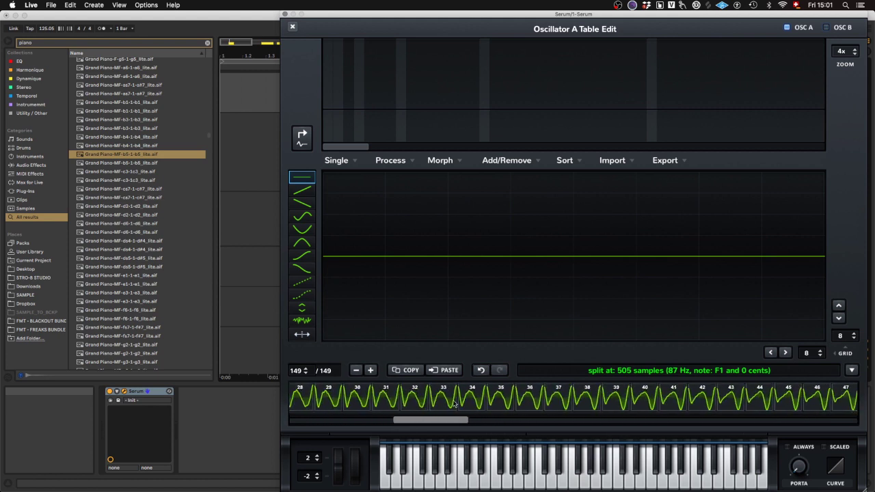
{"action": "scroll", "coordinate": [453, 403], "scroll_direction": "down", "scroll_amount": 5}
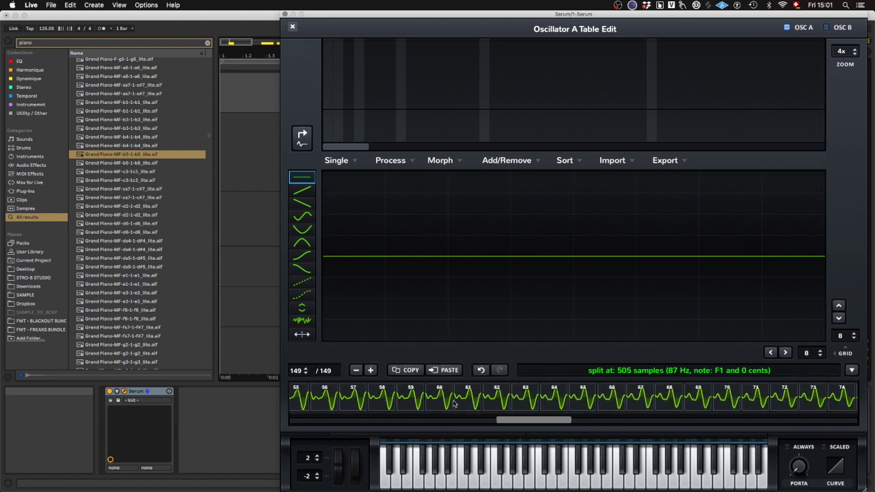
{"action": "scroll", "coordinate": [453, 403], "scroll_direction": "down", "scroll_amount": 5}
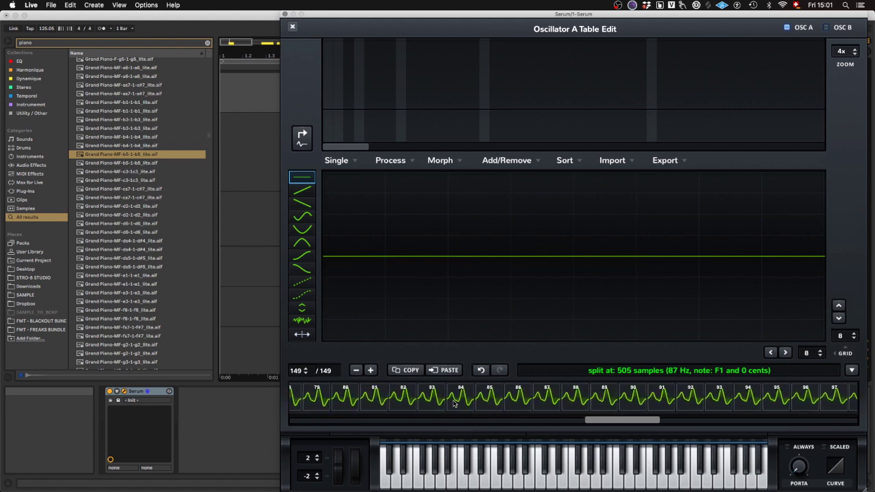
{"action": "scroll", "coordinate": [453, 403], "scroll_direction": "down", "scroll_amount": 4}
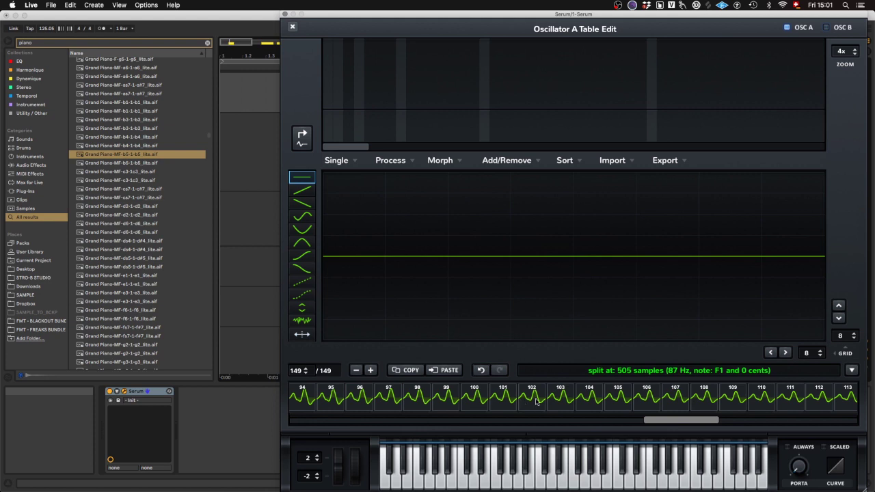
Remove the quiet tail of the wavetable by deleting frames 102 to 149
{"action": "left_click", "coordinate": [534, 402]}
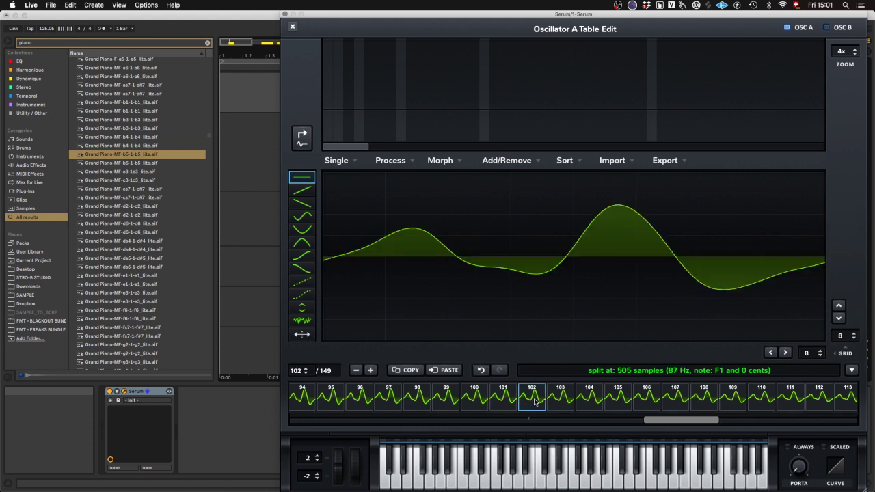
{"action": "scroll", "coordinate": [534, 402], "scroll_direction": "down", "scroll_amount": 3}
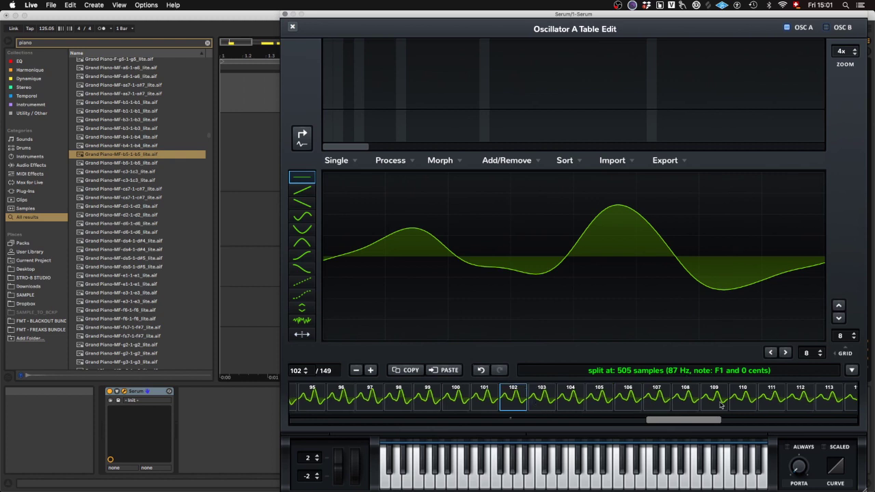
{"action": "left_click_drag", "start_coordinate": [720, 405], "coordinate": [835, 403]}
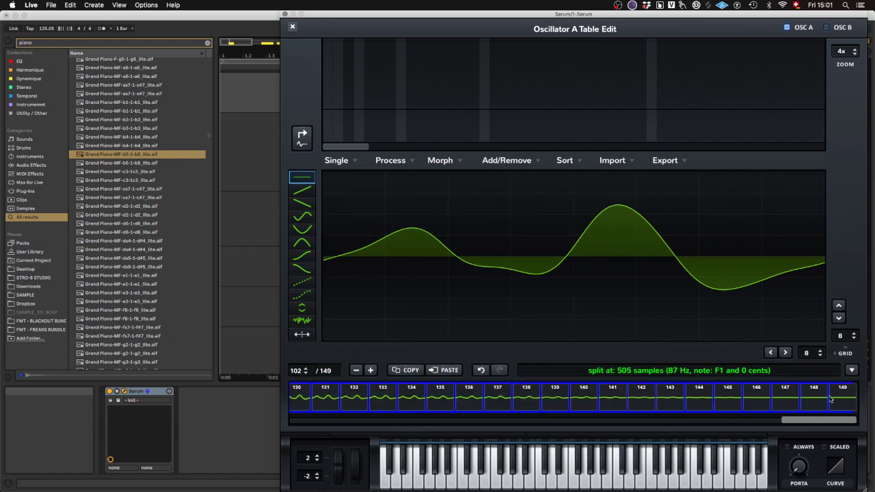
{"action": "left_click", "coordinate": [517, 159]}
{"action": "left_click", "coordinate": [519, 191]}
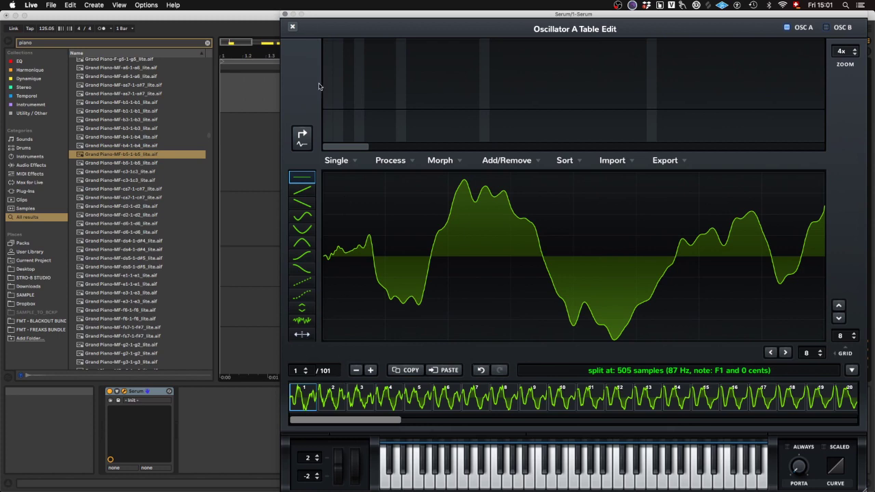
Assign LFO 1 to oscillator A's WT Pos and set the LFO to ENV mode without BPM sync at 4.1 Hz
{"action": "left_click", "coordinate": [293, 28]}
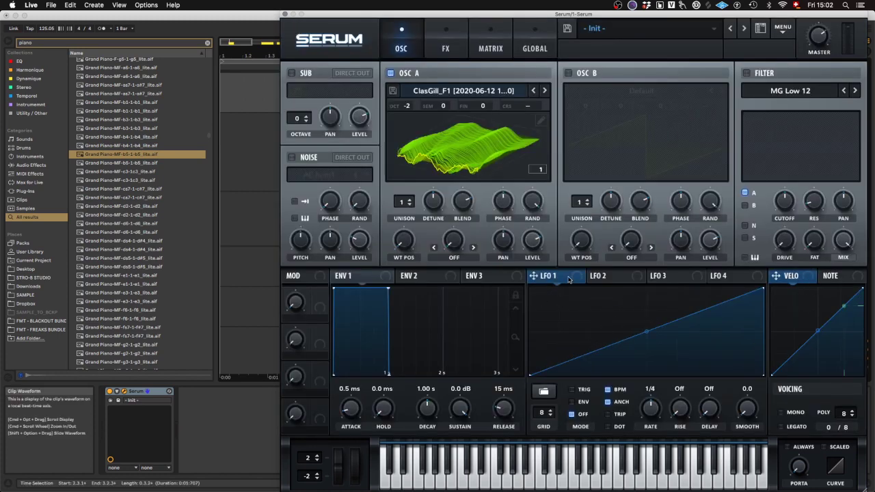
{"action": "left_click_drag", "start_coordinate": [533, 275], "coordinate": [404, 239]}
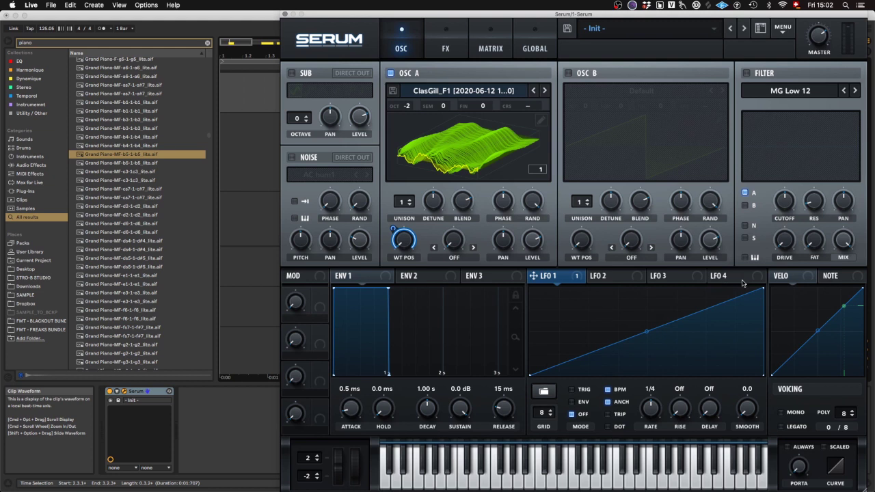
{"action": "left_click", "coordinate": [607, 391]}
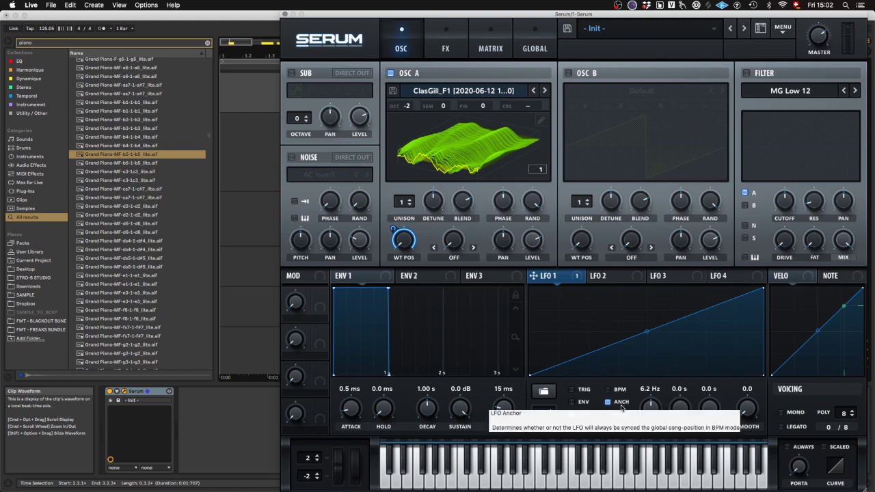
{"action": "left_click", "coordinate": [572, 402]}
{"action": "mouse_move", "coordinate": [643, 408]}
{"action": "left_mouse_down"}
{"action": "mouse_move", "coordinate": [643, 435]}
{"action": "mouse_move", "coordinate": [645, 411]}
{"action": "left_mouse_up"}
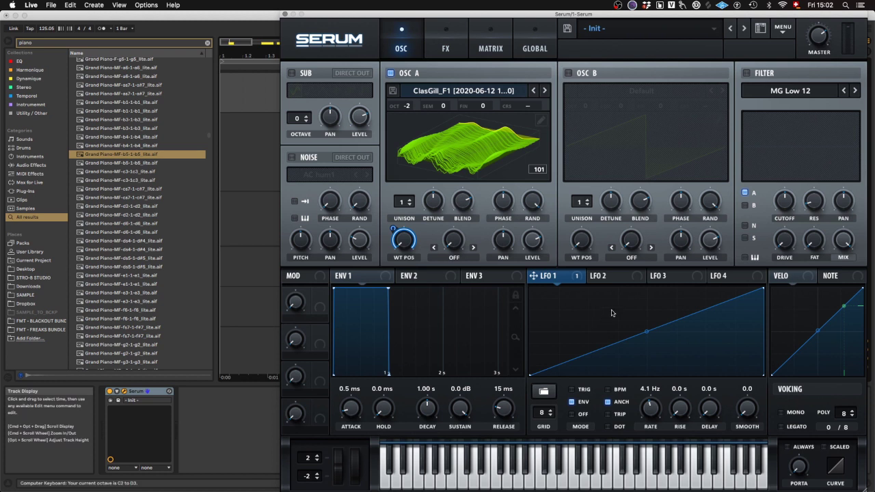
Audition the sound with a few notes and slow the LFO 1 rate to 0.9 Hz
{"action": "key", "text": "f"}
{"action": "key", "text": "d"}
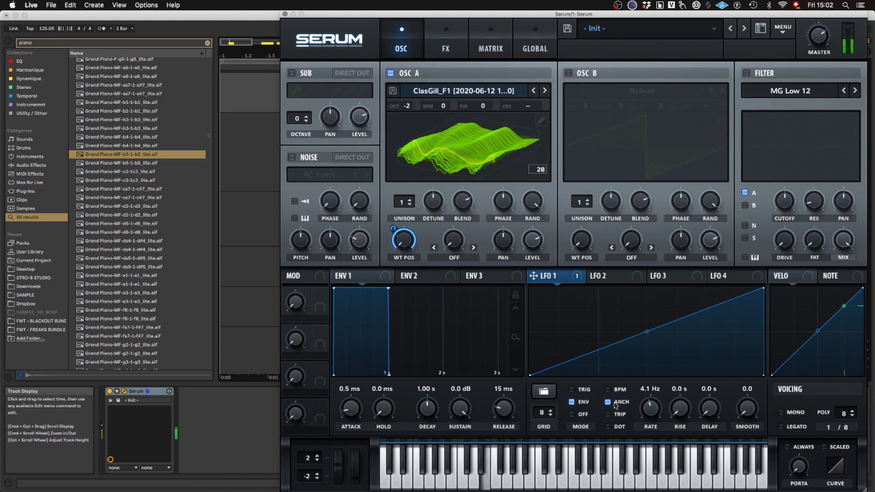
{"action": "key", "text": "d"}
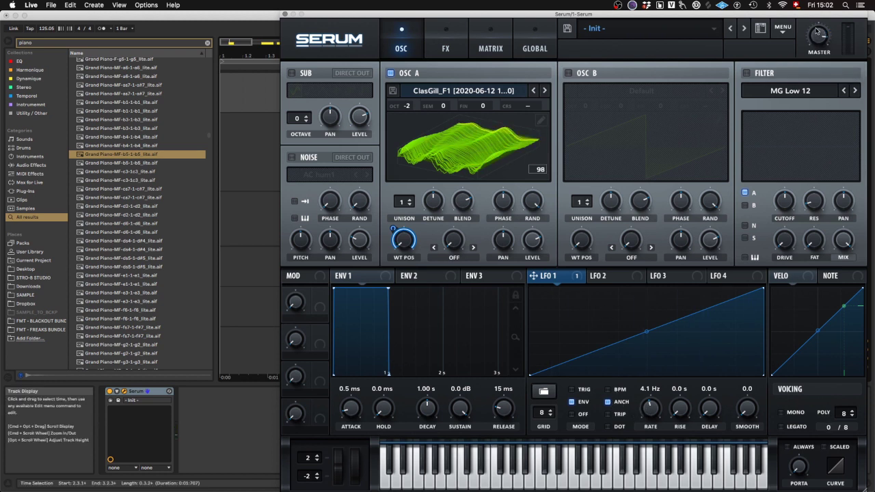
{"action": "key", "text": "a"}
{"action": "left_click_drag", "start_coordinate": [644, 400], "coordinate": [636, 410]}
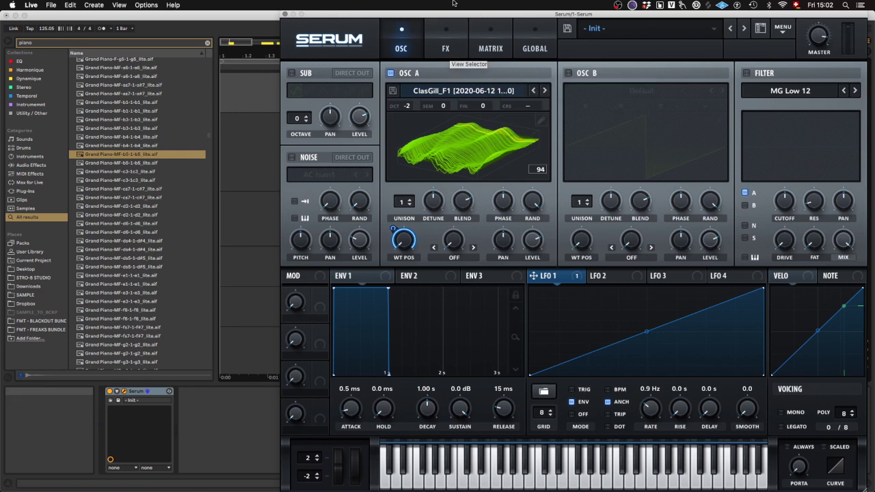
Reopen oscillator A's wavetable editor and apply Morph - Spectral to the frames
{"action": "left_click", "coordinate": [541, 121]}
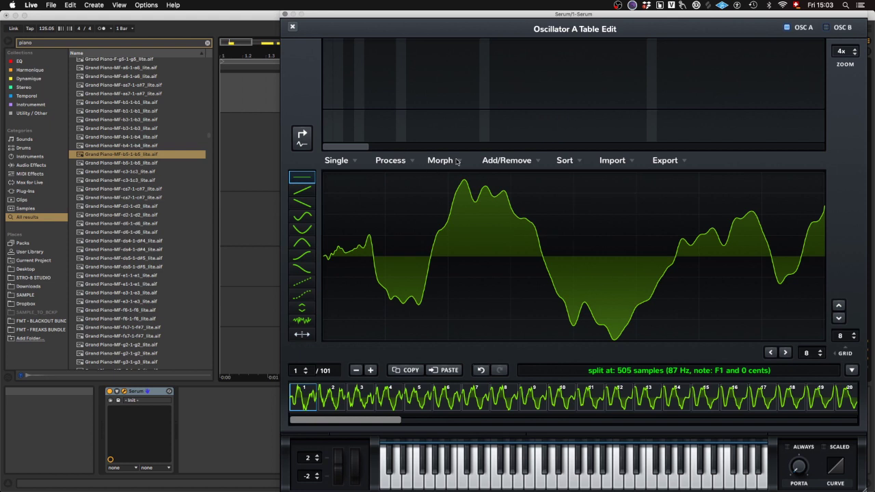
{"action": "left_click", "coordinate": [392, 162]}
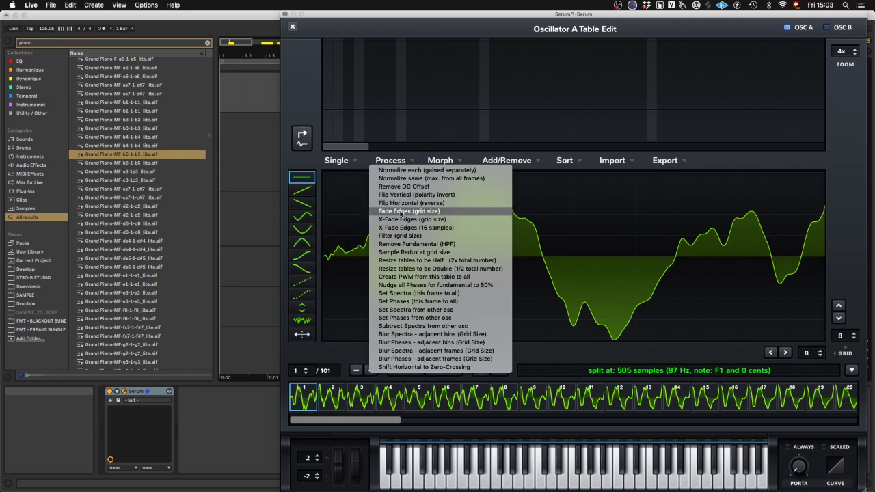
{"action": "left_click", "coordinate": [444, 162]}
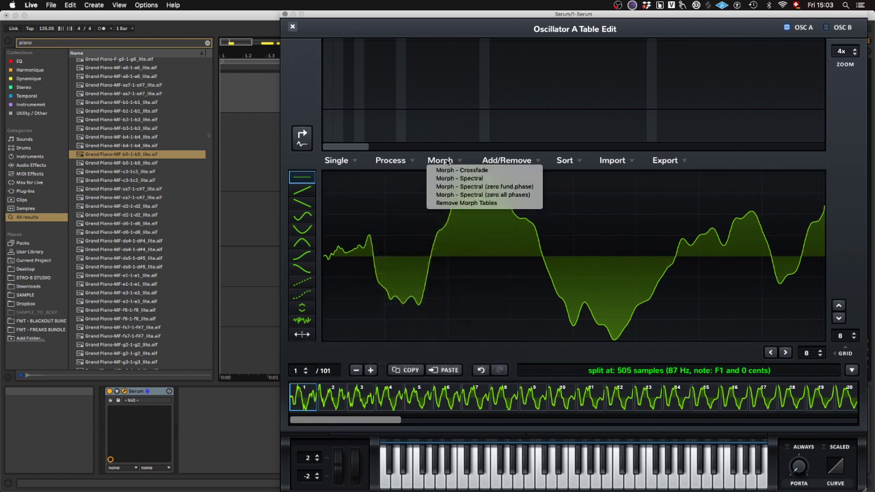
{"action": "left_click", "coordinate": [481, 178]}
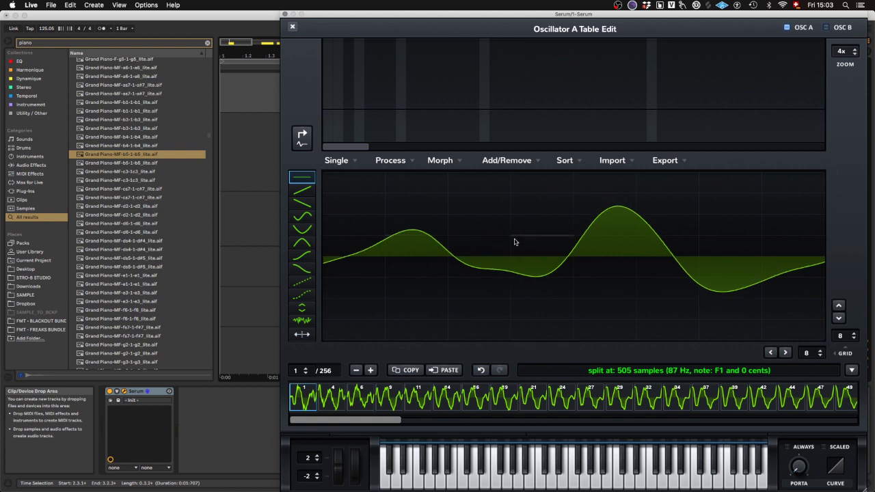
Crossfade the edges of the wavetable frames with X-Fade Edges at 16 samples, followed by X-Fade Edges at grid size
{"action": "left_click", "coordinate": [392, 160]}
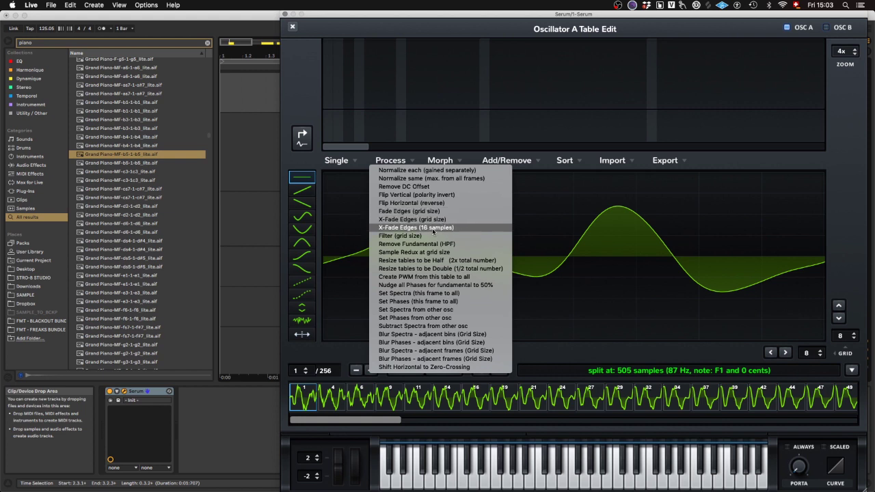
{"action": "left_click", "coordinate": [432, 229]}
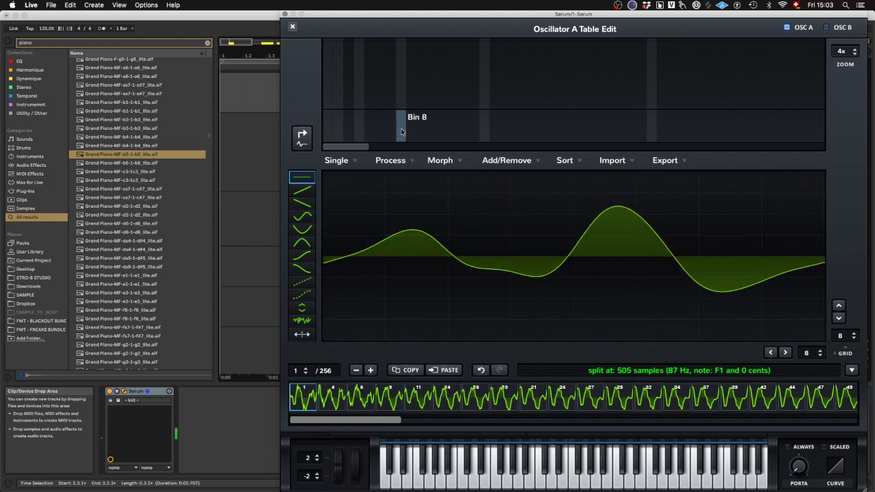
{"action": "left_click", "coordinate": [407, 164]}
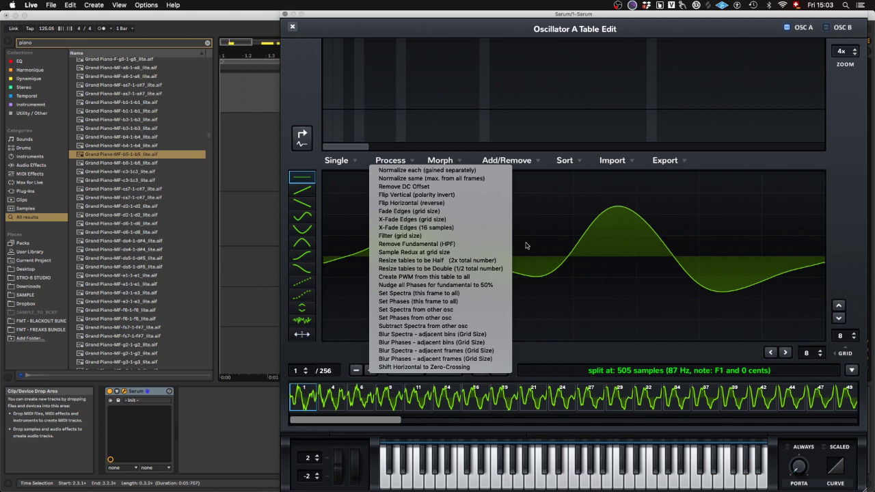
{"action": "left_click", "coordinate": [427, 220]}
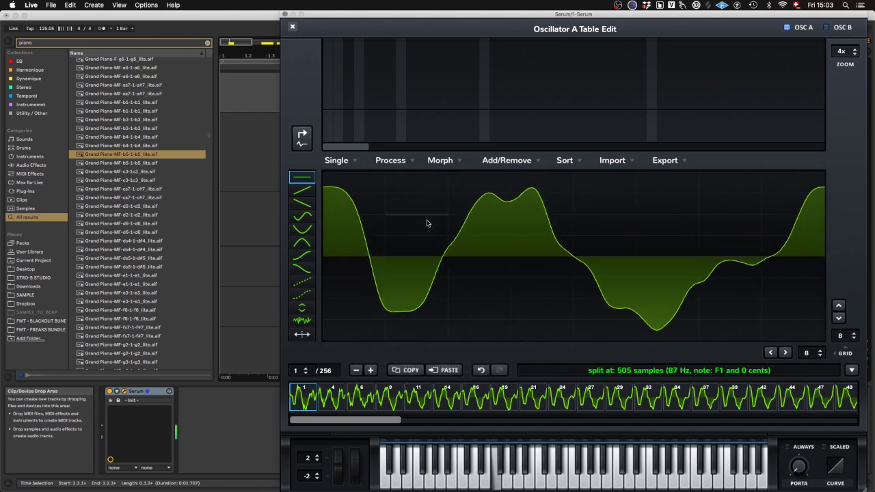
Close the wavetable editor and set the LFO 1 rate to 2.5 Hz
{"action": "left_click", "coordinate": [293, 26]}
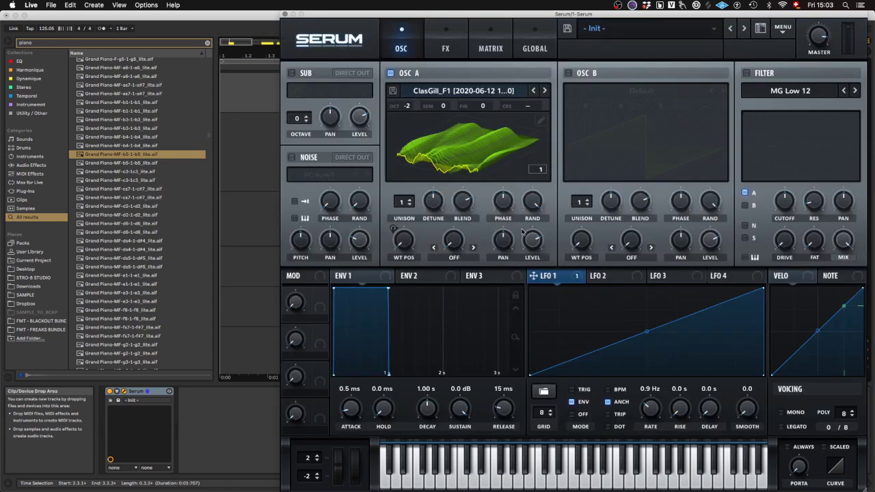
{"action": "scroll", "coordinate": [653, 410], "scroll_direction": "up", "scroll_amount": 5}
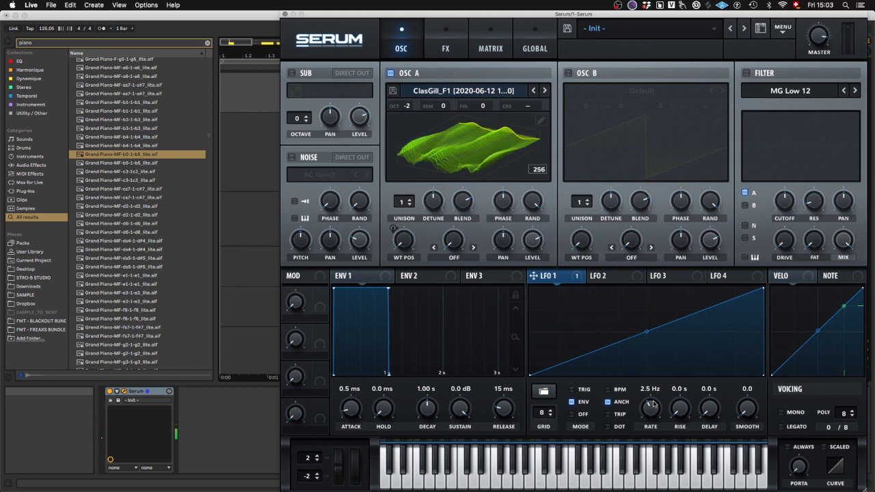
Return to Live's arrangement and play the ClasGill_F1 clip from its start for comparison
{"action": "key", "text": "super+alt+p"}
{"action": "left_click", "coordinate": [357, 178]}
{"action": "left_click", "coordinate": [357, 179]}
{"action": "key", "text": "space"}
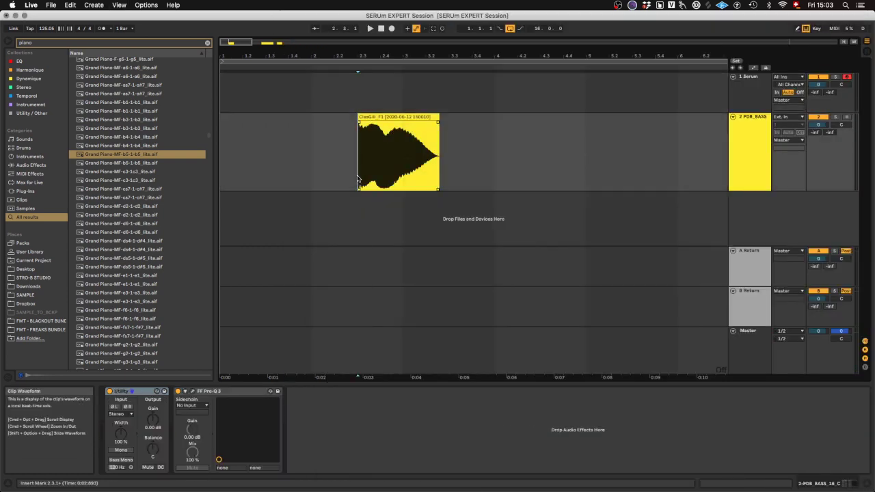
Set Serum's LFO 1 rate to 3.0 Hz and play test notes to compare against the ClasGill_F1 clip
{"action": "key", "text": "space"}
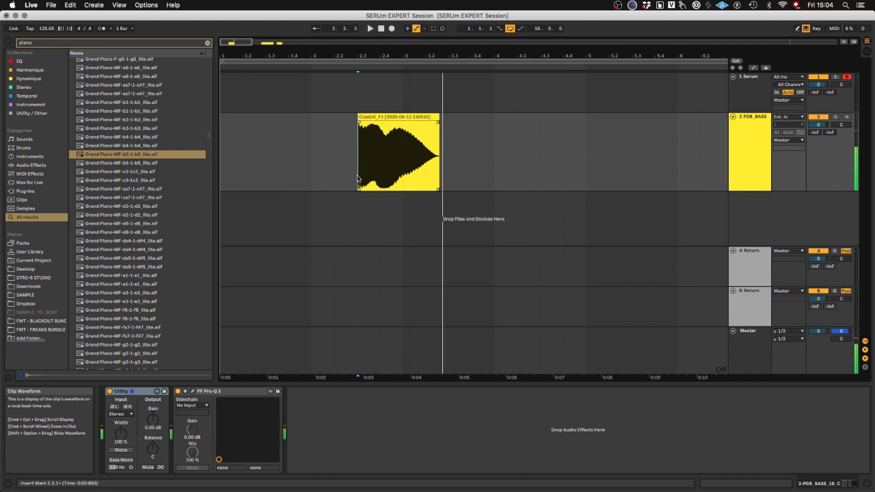
{"action": "key", "text": "Up"}
{"action": "left_click", "coordinate": [123, 391]}
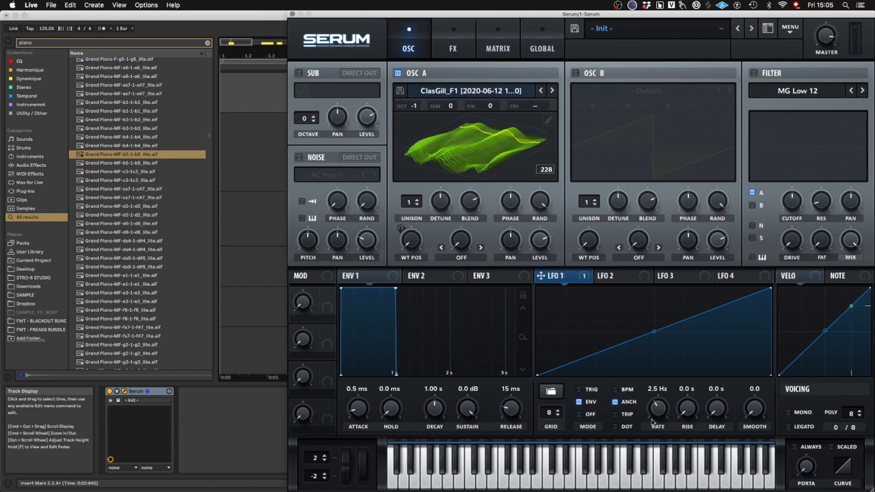
{"action": "left_click_drag", "start_coordinate": [656, 404], "coordinate": [656, 409]}
{"action": "key", "text": "d"}
{"action": "key", "text": "f"}
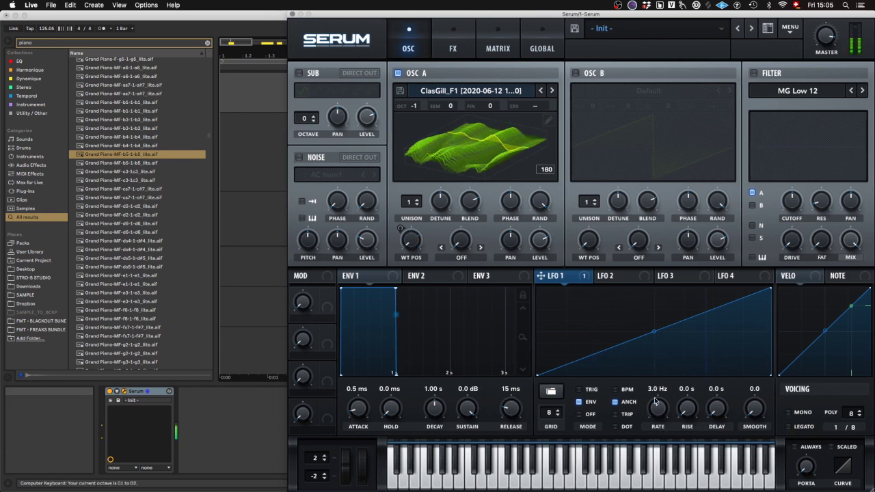
{"action": "key", "text": "d"}
{"action": "key", "text": "g"}
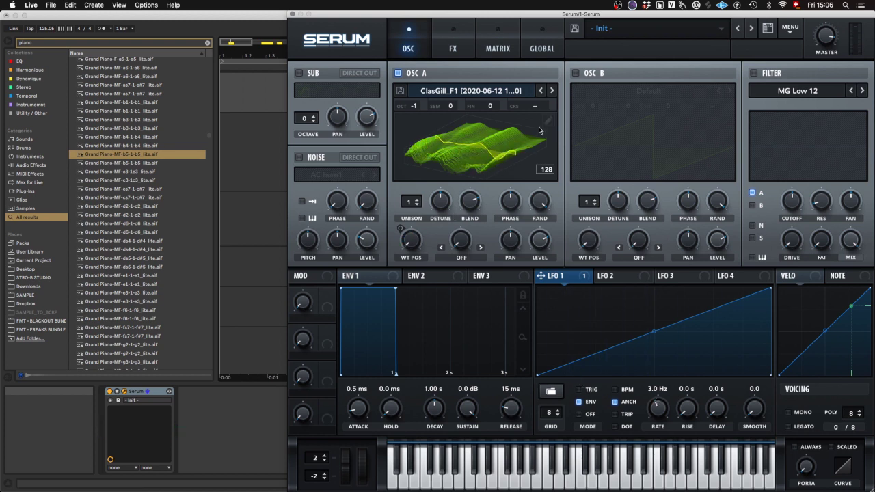
Reset Serum to the Init preset and play the Vn16normmp clip from its start in Live's arrangement
{"action": "left_click", "coordinate": [790, 28]}
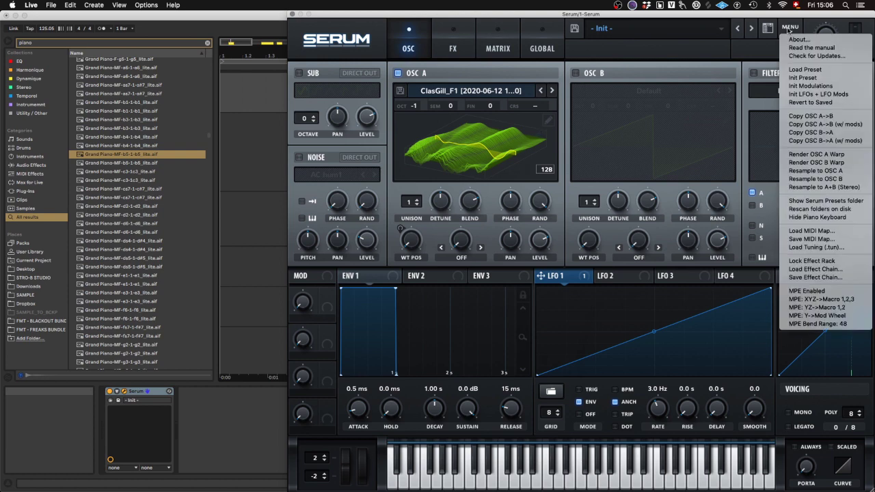
{"action": "left_click", "coordinate": [824, 78]}
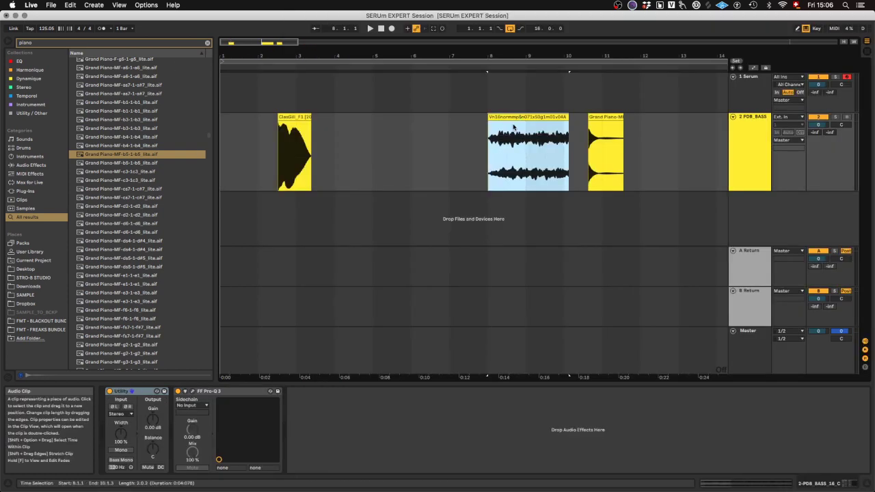
{"action": "left_click", "coordinate": [490, 157]}
{"action": "key", "text": "space"}
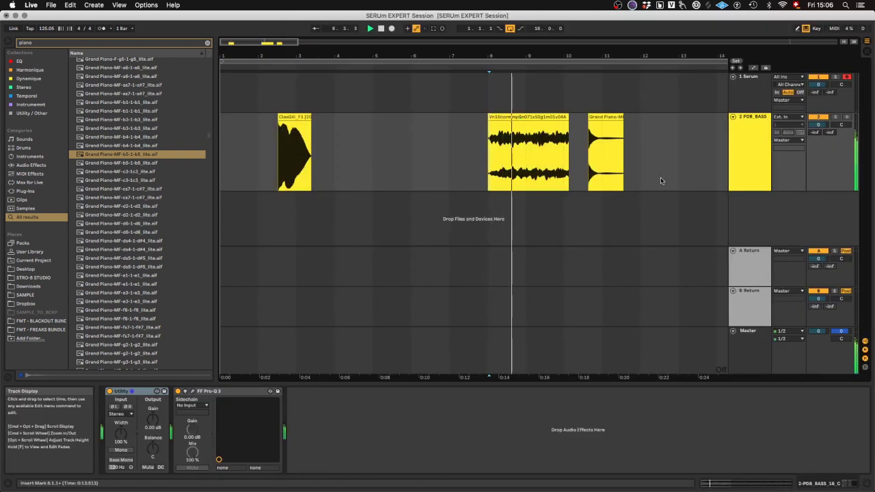
Trim the end of the Vn16normmp clip so it lasts about one bar, and consolidate it inside a looped selection
{"action": "left_click", "coordinate": [555, 118]}
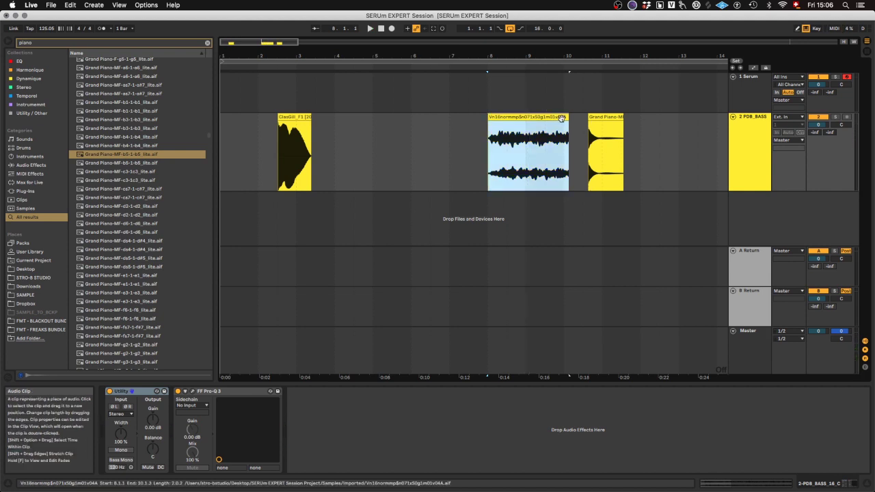
{"action": "left_click_drag", "start_coordinate": [567, 118], "coordinate": [527, 117]}
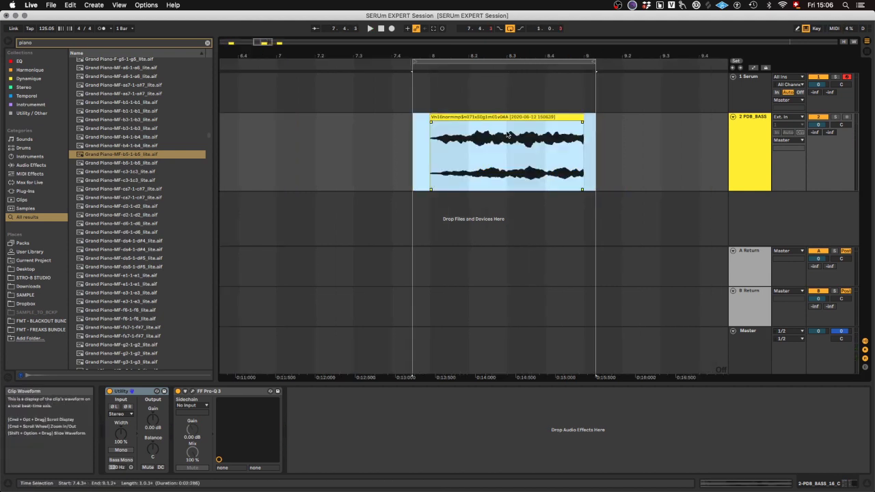
{"action": "scroll", "coordinate": [508, 134], "scroll_direction": "down", "scroll_amount": 4}
{"action": "scroll", "coordinate": [508, 135], "scroll_direction": "down", "scroll_amount": 1}
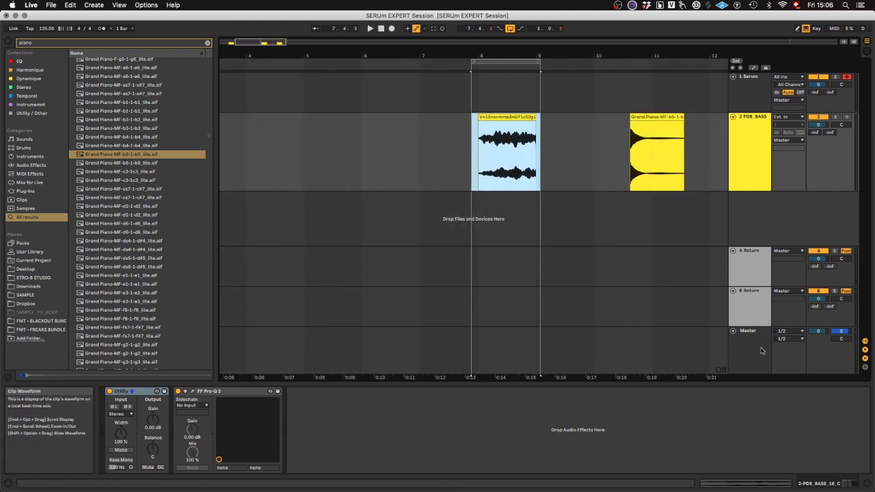
Open MAnalyzer on the Master track and play the Vn16normmp clip to identify the note of its fundamental
{"action": "left_click", "coordinate": [578, 357]}
{"action": "left_click", "coordinate": [381, 392]}
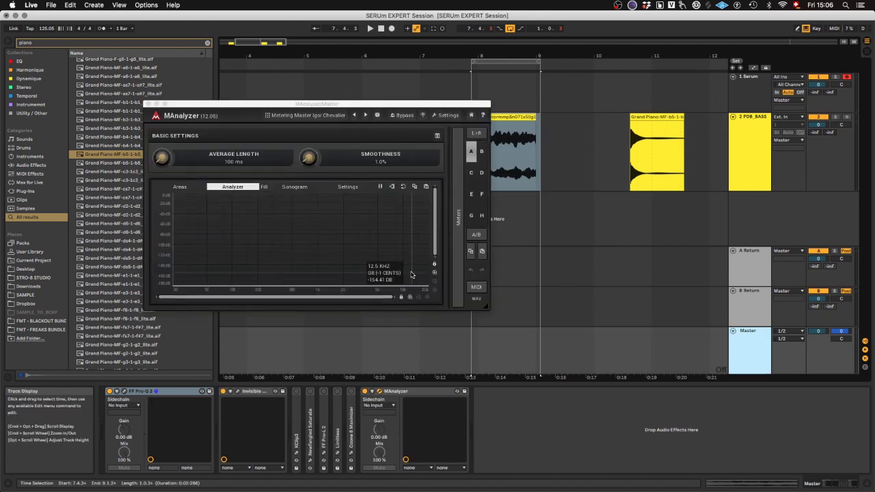
{"action": "key", "text": "space"}
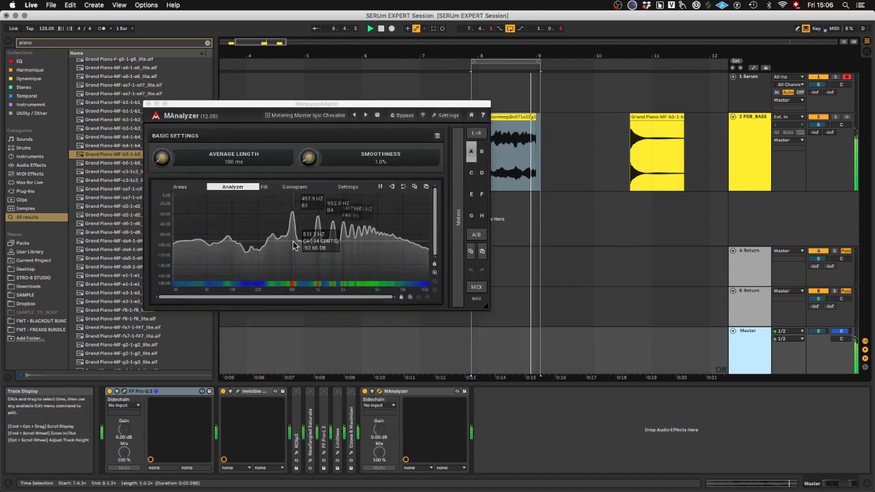
{"action": "key", "text": "space"}
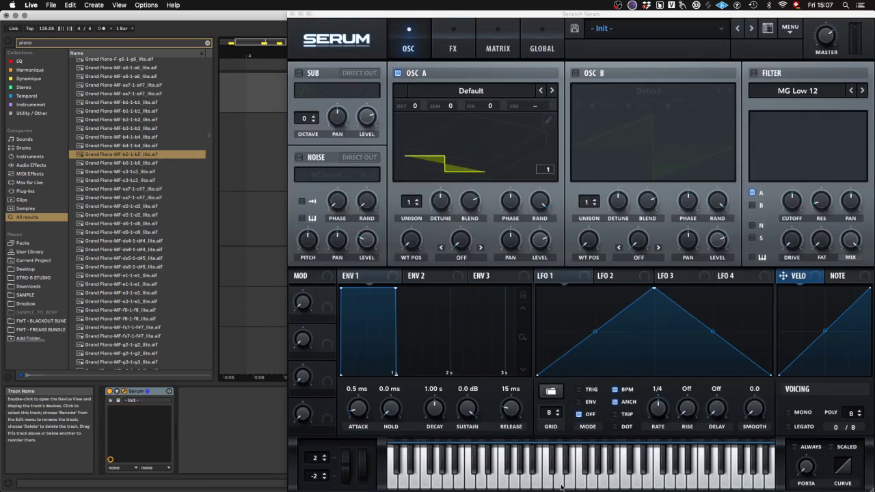
Return to Serum, open oscillator A's wavetable editor and enter B3 as the note for splitting the imported audio
{"action": "left_click", "coordinate": [550, 122]}
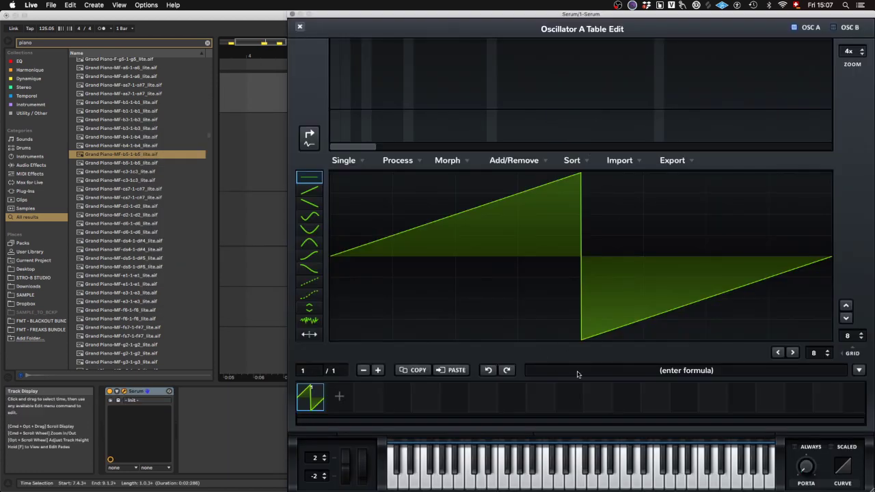
{"action": "left_click", "coordinate": [656, 370]}
{"action": "type", "text": "b"}
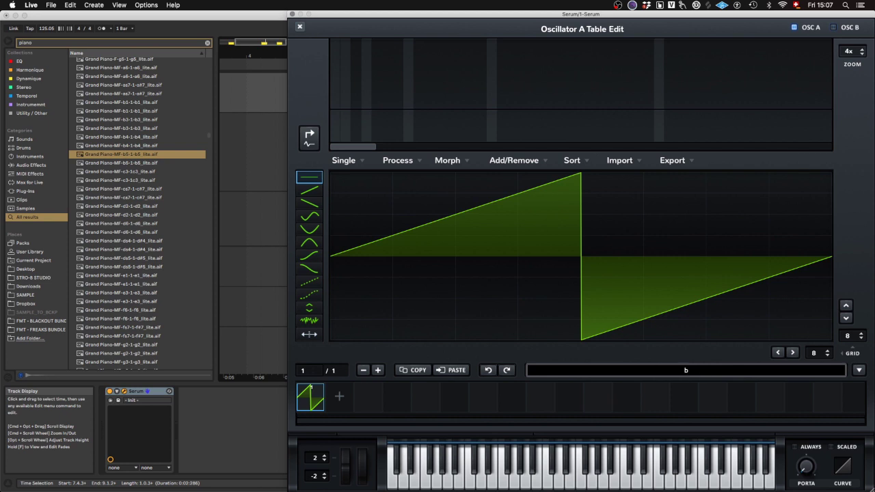
{"action": "type", "text": "3"}
{"action": "key", "text": "Return"}
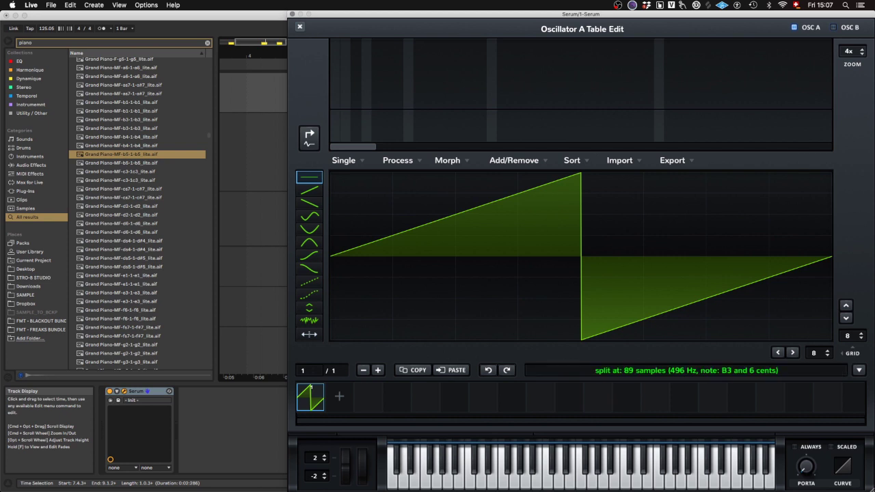
Import the consolidated Vn16normmp clip into oscillator A's wavetable editor with the B3 split and look through the frames
{"action": "left_click_drag", "start_coordinate": [424, 17], "coordinate": [657, 16]}
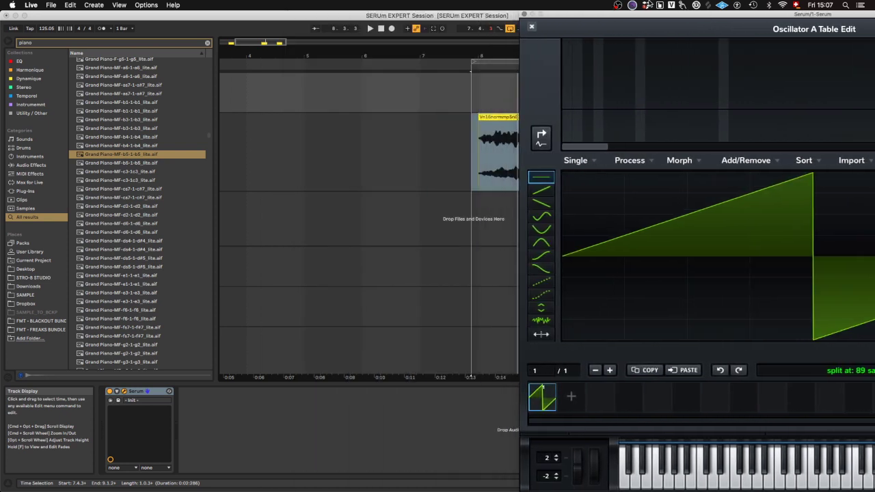
{"action": "left_click_drag", "start_coordinate": [498, 117], "coordinate": [666, 233]}
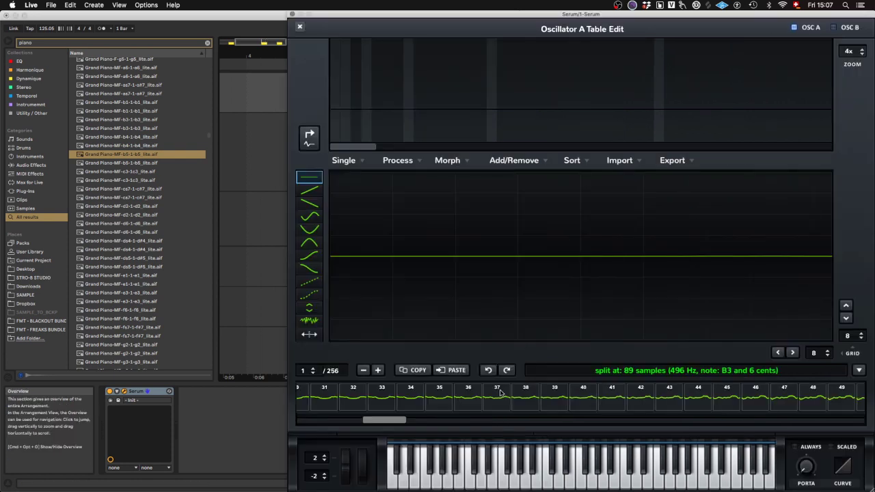
{"action": "scroll", "coordinate": [500, 392], "scroll_direction": "right", "scroll_amount": 3}
{"action": "scroll", "coordinate": [499, 393], "scroll_direction": "left", "scroll_amount": 3}
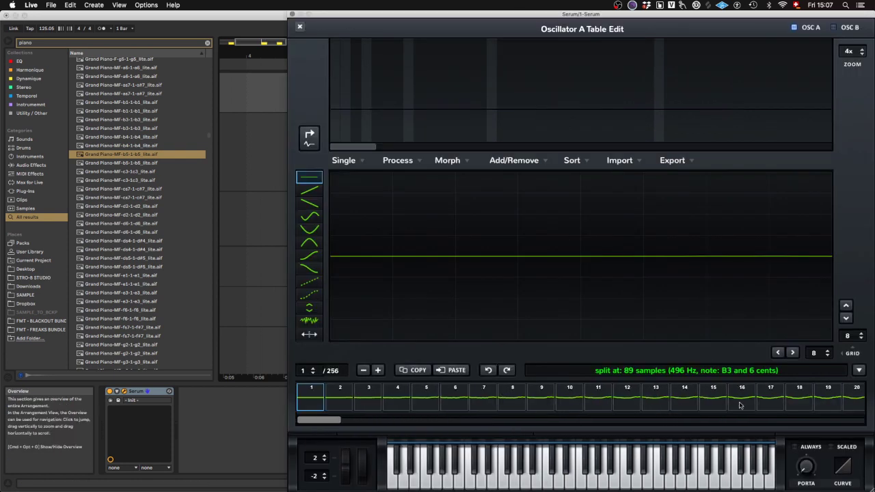
{"action": "scroll", "coordinate": [746, 406], "scroll_direction": "right", "scroll_amount": 8}
{"action": "scroll", "coordinate": [746, 406], "scroll_direction": "left", "scroll_amount": 4}
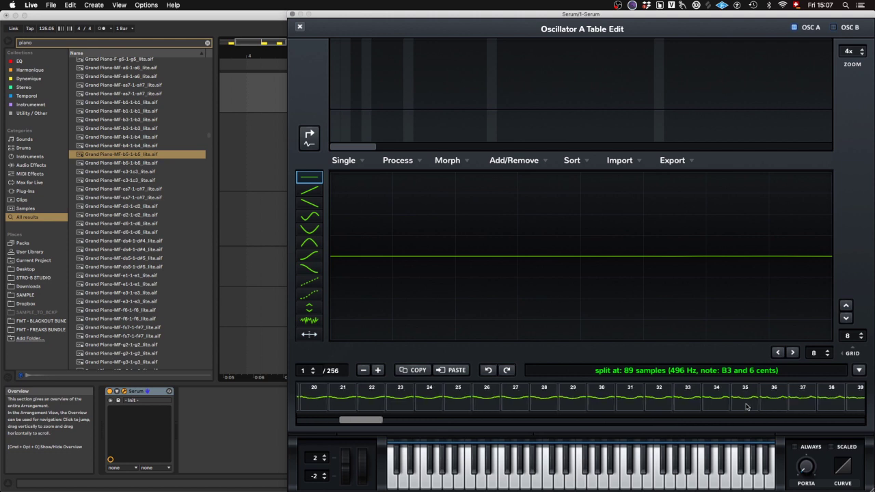
{"action": "scroll", "coordinate": [634, 397], "scroll_direction": "left", "scroll_amount": 4}
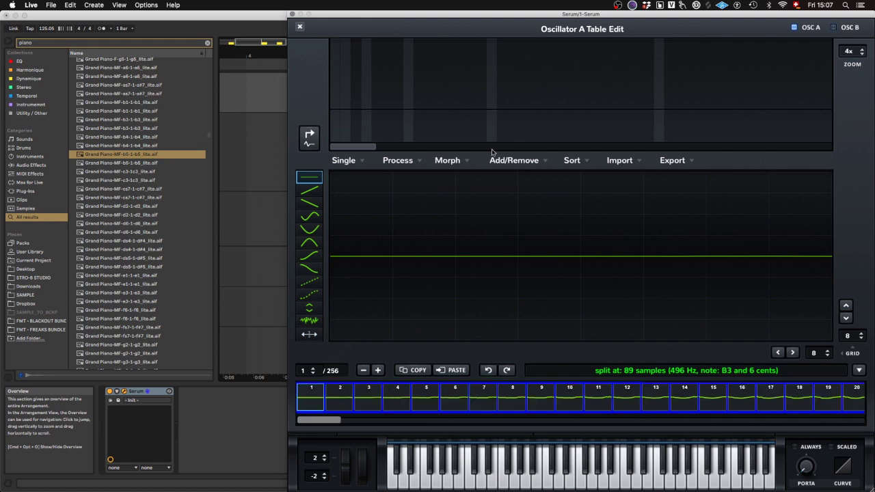
Remove the near-silent frames from the wavetable, with all frames selected, and close the editor
{"action": "left_click", "coordinate": [513, 160]}
{"action": "left_click", "coordinate": [545, 199]}
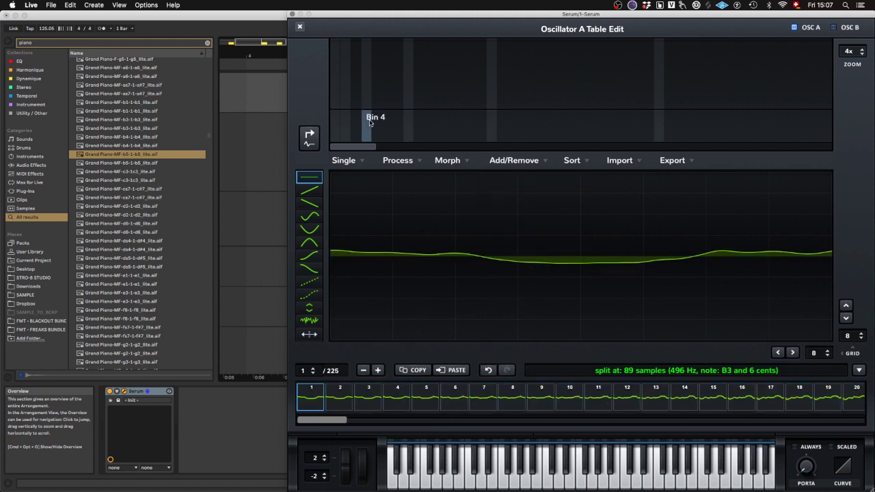
{"action": "key", "text": "Escape"}
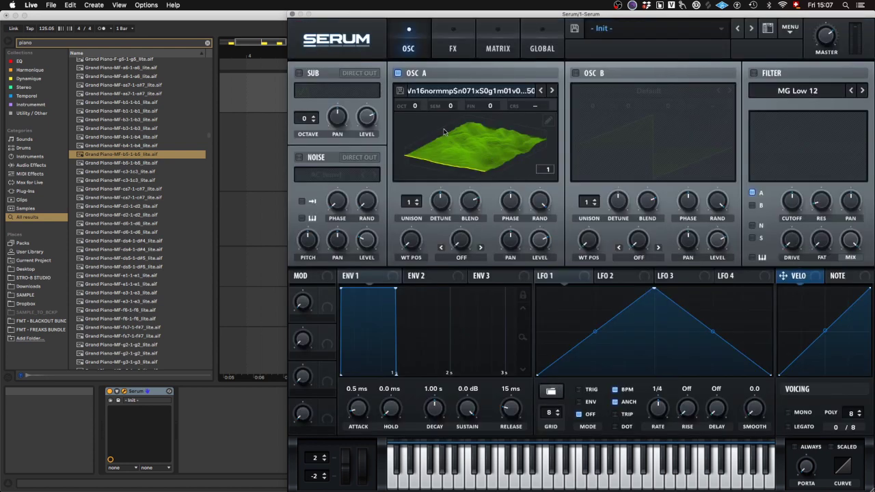
Shape LFO 1 into a rising ramp driving oscillator A's WT Pos in ENV mode at 0.8 Hz, and set the oscillator's octave to +2
{"action": "left_click_drag", "start_coordinate": [658, 292], "coordinate": [770, 289]}
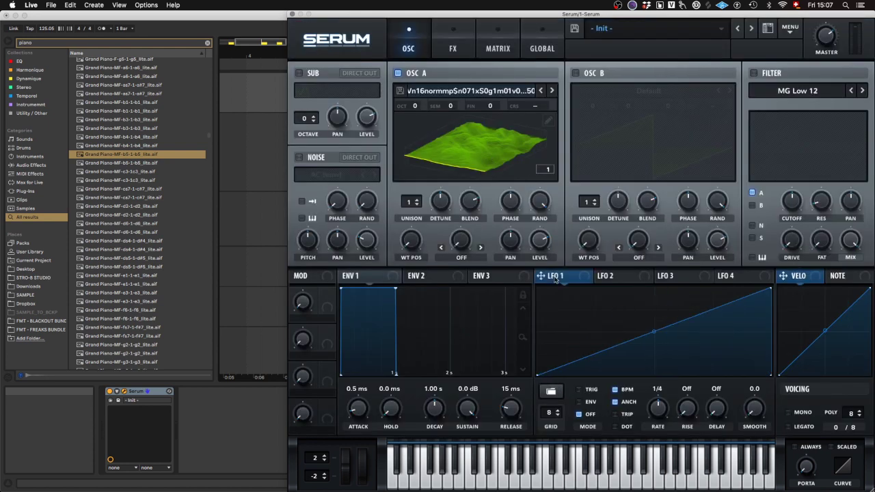
{"action": "left_click_drag", "start_coordinate": [555, 277], "coordinate": [411, 241]}
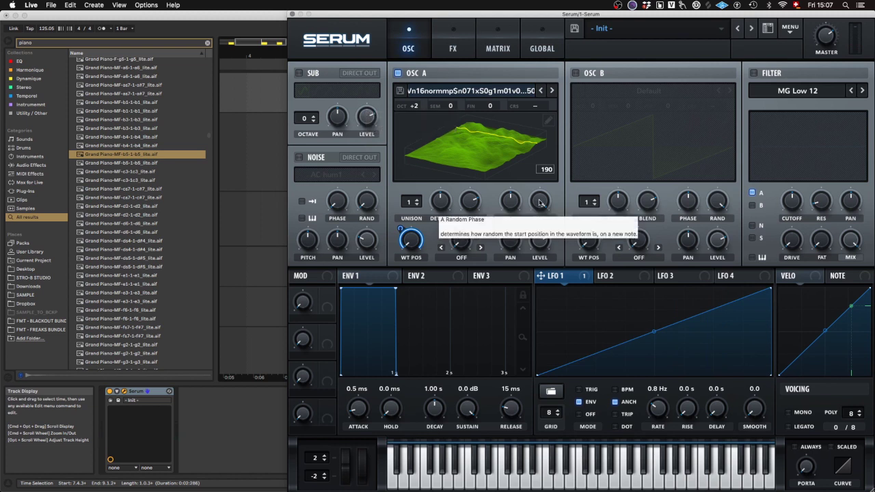
Reopen oscillator A's wavetable editor and try Morph - Spectral (zero all phases) on the frames
{"action": "left_click", "coordinate": [548, 121]}
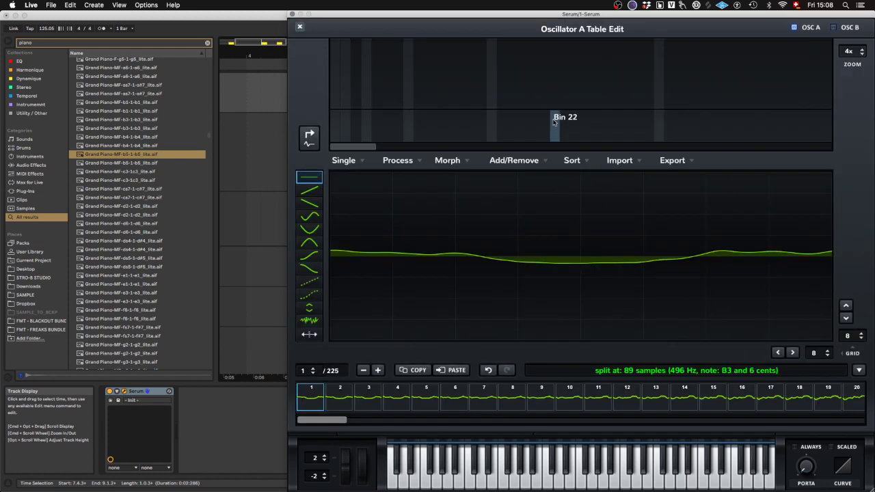
{"action": "left_click", "coordinate": [456, 162]}
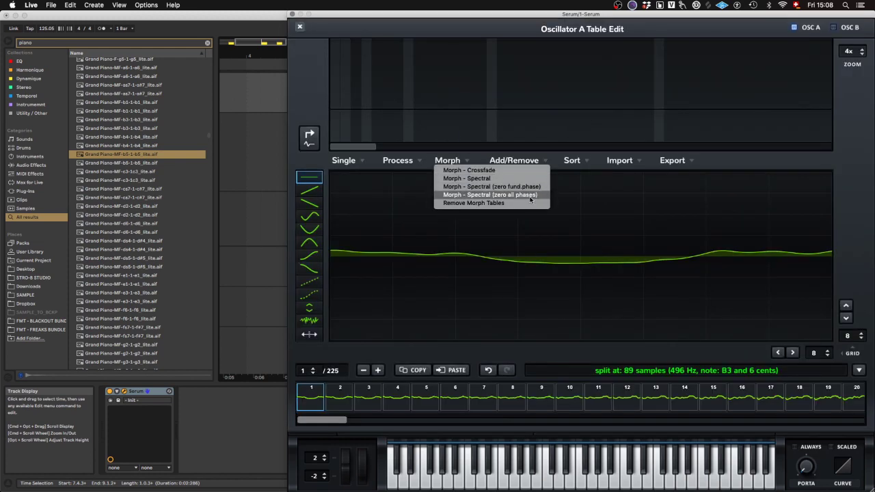
{"action": "left_click", "coordinate": [526, 354]}
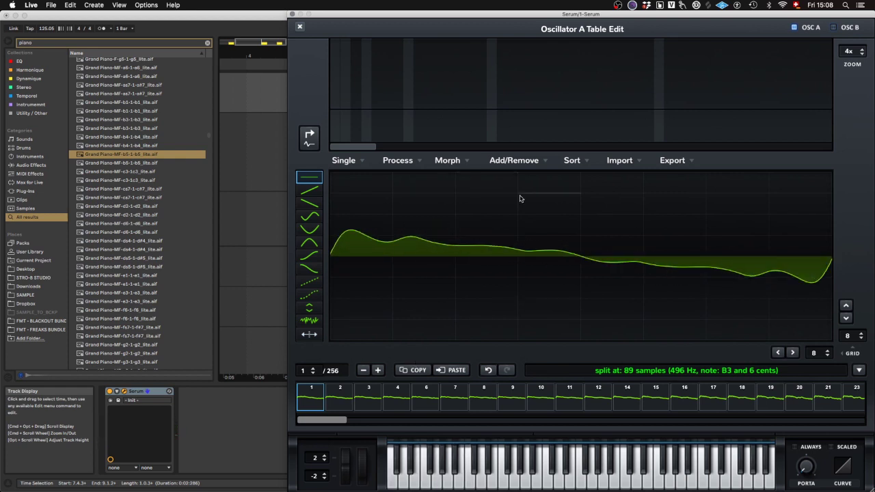
{"action": "left_click", "coordinate": [466, 162]}
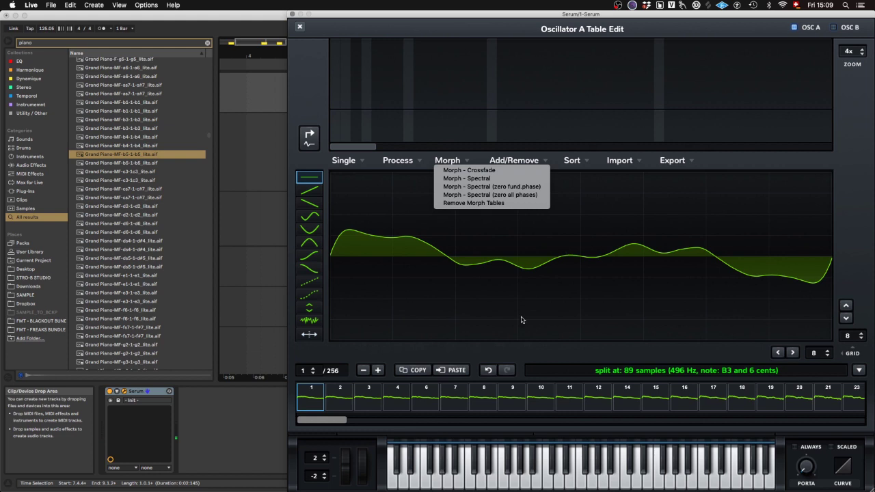
{"action": "left_click", "coordinate": [524, 305]}
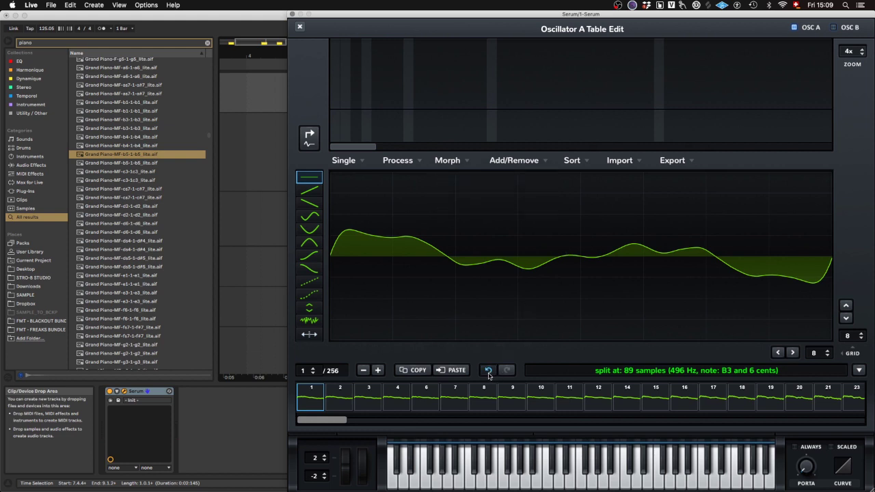
Undo the zero-all-phases morph and try plain Morph - Spectral on the frames
{"action": "left_click", "coordinate": [488, 371]}
{"action": "left_click", "coordinate": [449, 162]}
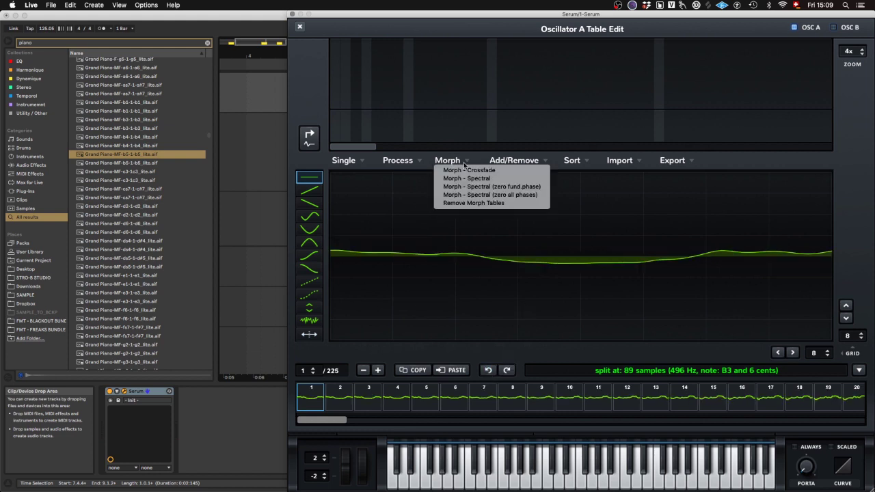
{"action": "left_click", "coordinate": [487, 174]}
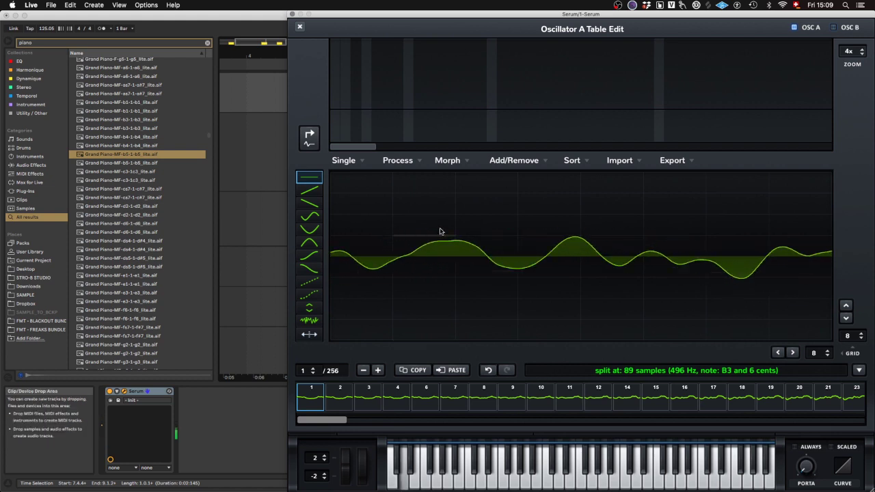
{"action": "left_click", "coordinate": [465, 164]}
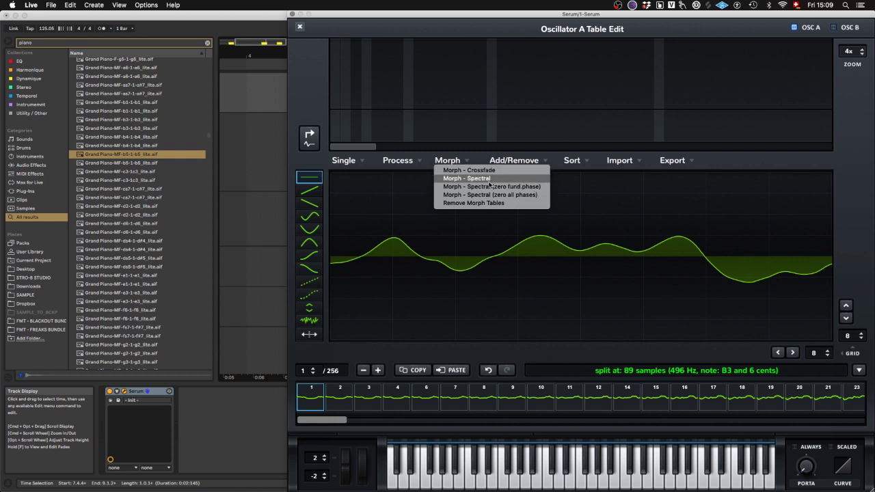
{"action": "left_click", "coordinate": [517, 351]}
Undo the last morph and apply Morph - Spectral (zero fund.phase) to the wavetable frames
{"action": "left_click", "coordinate": [487, 371]}
{"action": "left_click", "coordinate": [461, 161]}
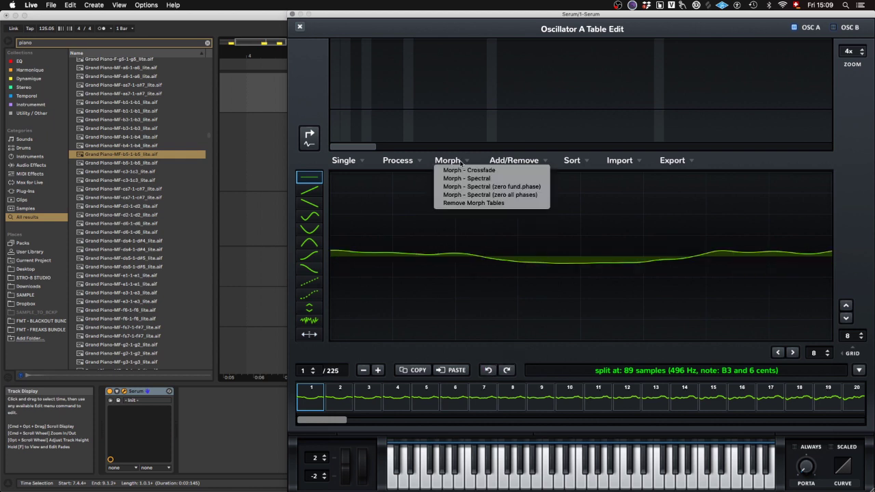
{"action": "left_click", "coordinate": [480, 187]}
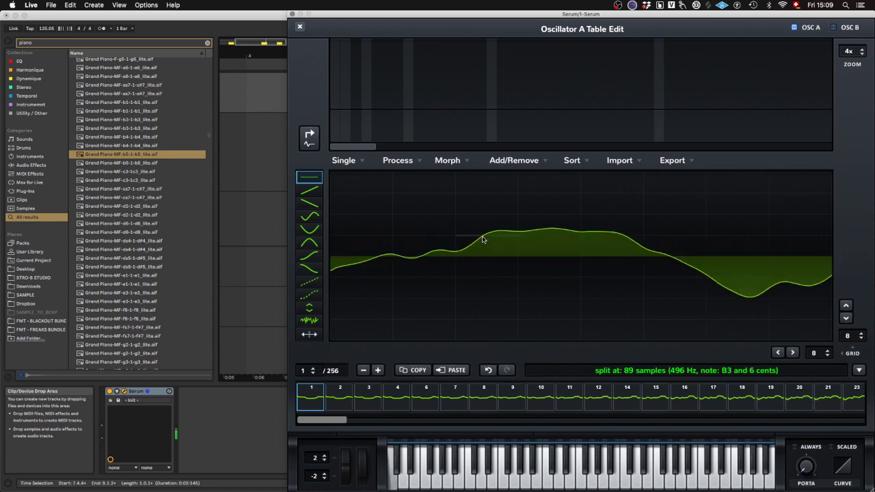
Apply X-Fade Edges (grid size) to oscillator A's wavetable frames and play test notes through a Hall reverb
{"action": "left_click", "coordinate": [299, 26]}
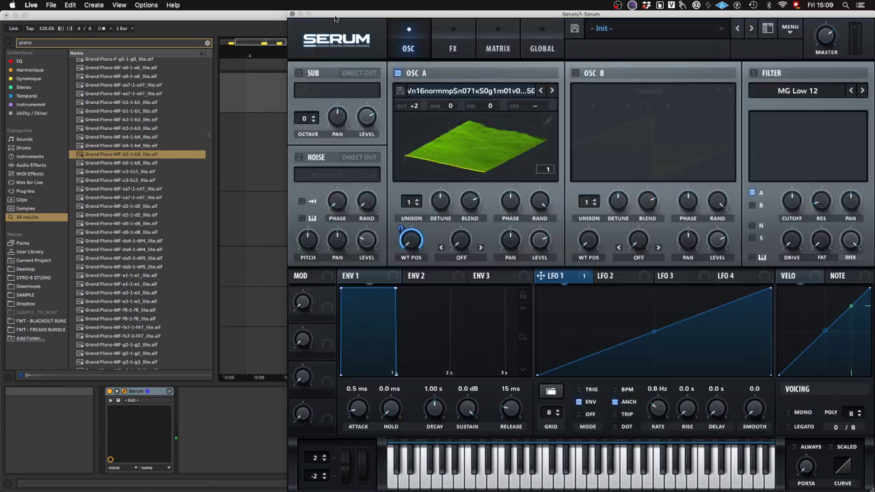
{"action": "left_click_drag", "start_coordinate": [414, 105], "coordinate": [413, 77]}
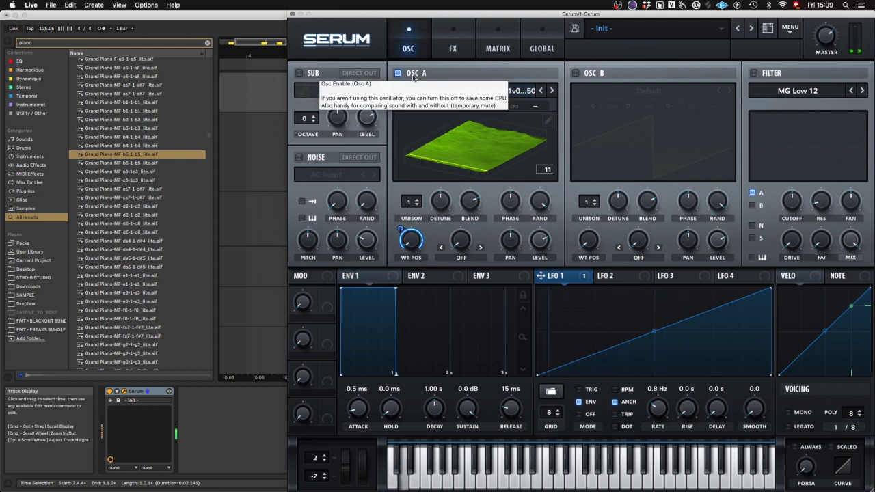
{"action": "left_click", "coordinate": [547, 121]}
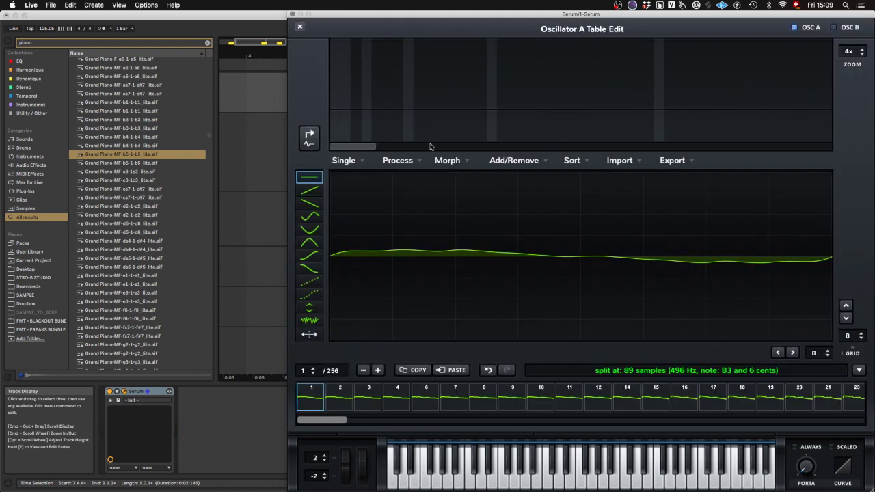
{"action": "left_click", "coordinate": [413, 161]}
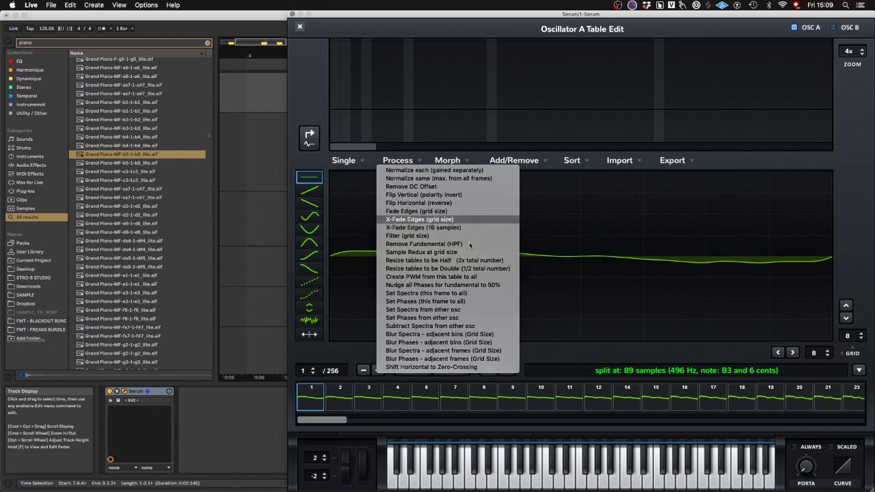
{"action": "left_click", "coordinate": [446, 219]}
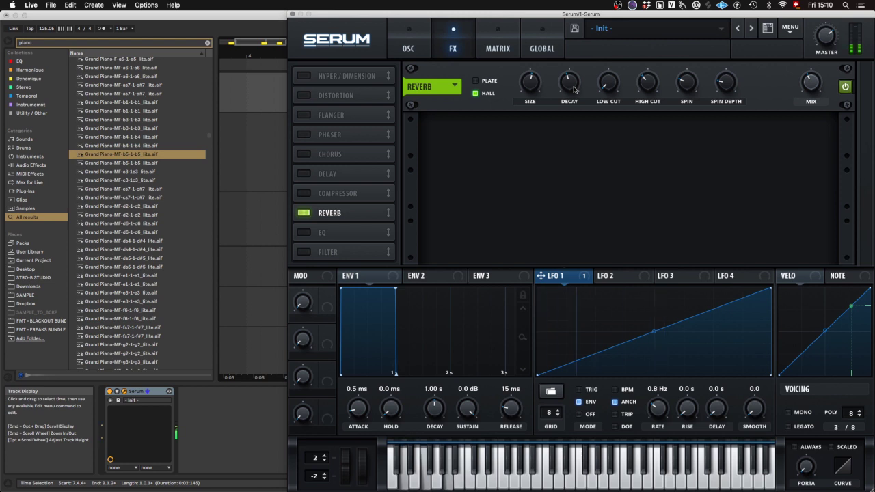
{"action": "key", "text": "a"}
{"action": "key", "text": "z"}
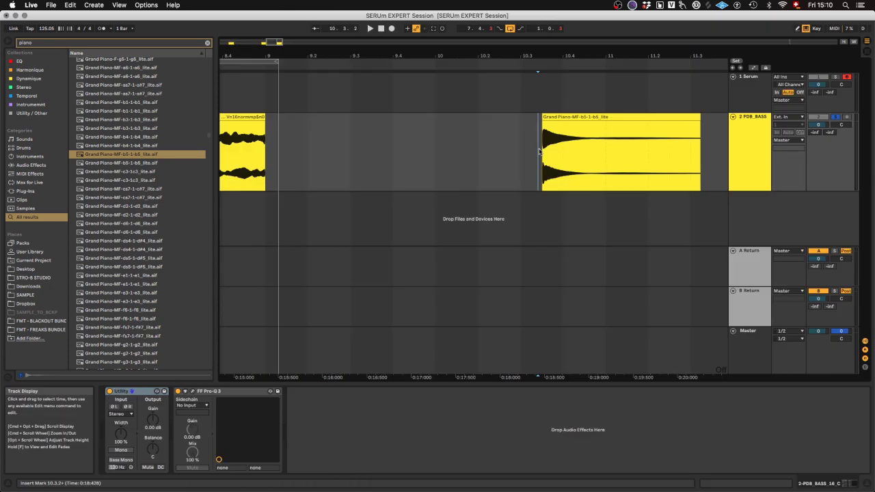
Shorten the Grand Piano-MF-b5-1-b5_lite clip to its opening decay by trimming off the quiet tail
{"action": "left_click_drag", "start_coordinate": [538, 157], "coordinate": [589, 165]}
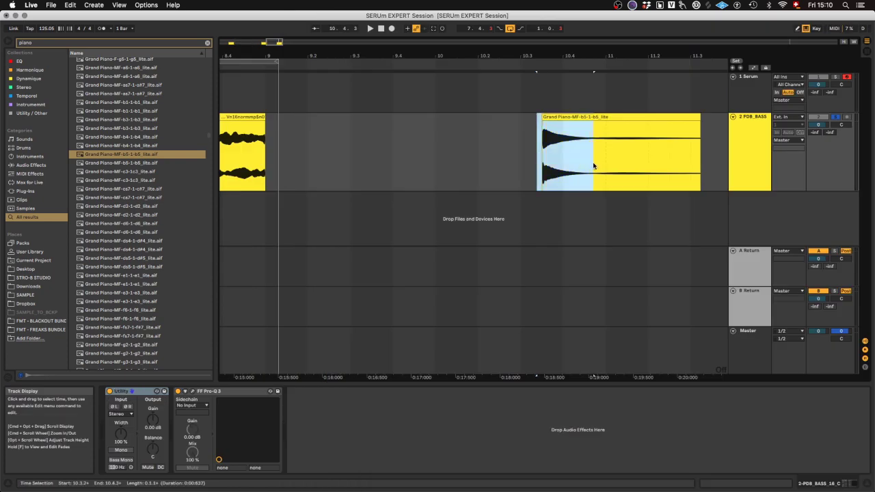
{"action": "scroll", "coordinate": [593, 165], "scroll_direction": "up", "scroll_amount": 5}
{"action": "scroll", "coordinate": [594, 165], "scroll_direction": "down", "scroll_amount": 4}
{"action": "scroll", "coordinate": [701, 132], "scroll_direction": "right", "scroll_amount": 2}
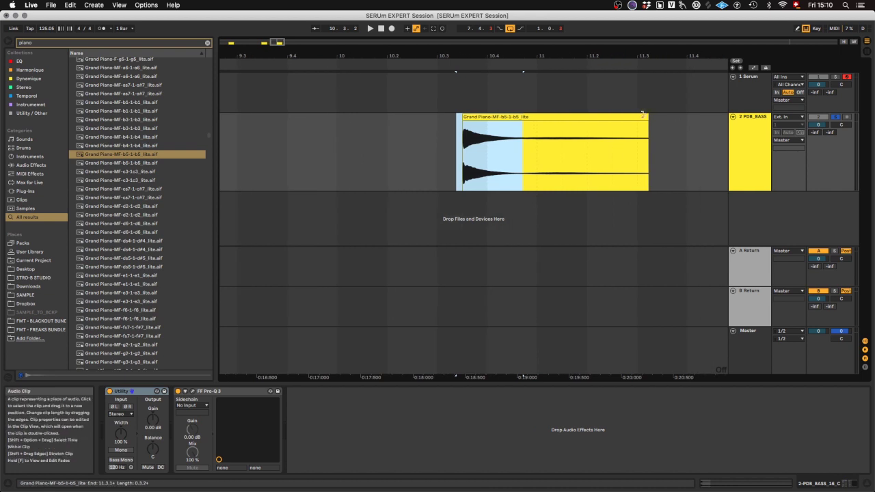
{"action": "left_click_drag", "start_coordinate": [642, 114], "coordinate": [512, 117]}
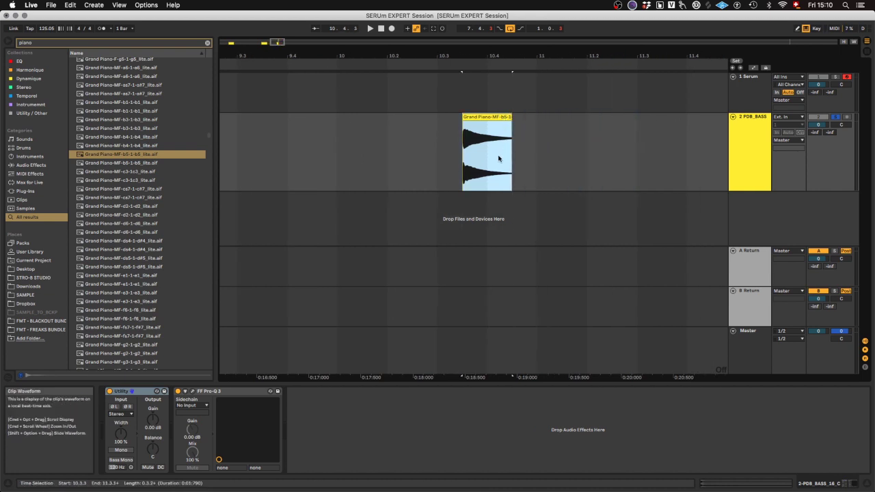
Trim the silence at the start of the piano clip and shorten its fade-in to a very short ramp
{"action": "scroll", "coordinate": [465, 161], "scroll_direction": "up", "scroll_amount": 10}
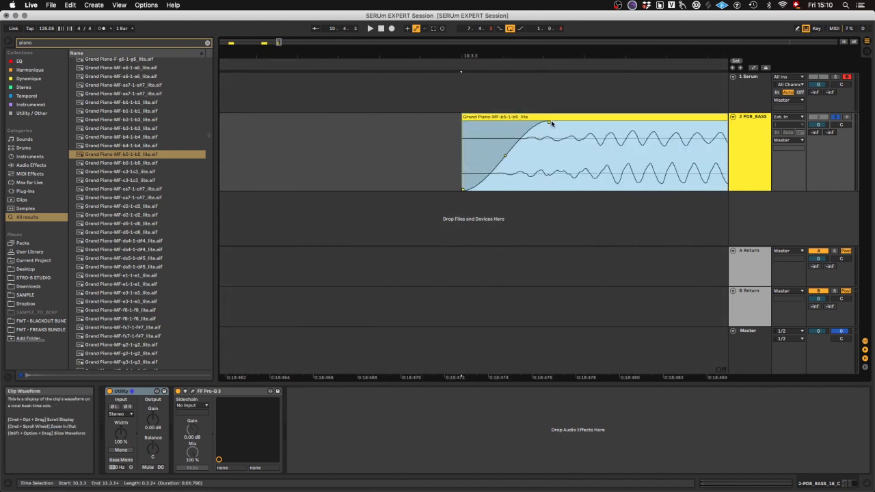
{"action": "left_click_drag", "start_coordinate": [463, 116], "coordinate": [514, 125]}
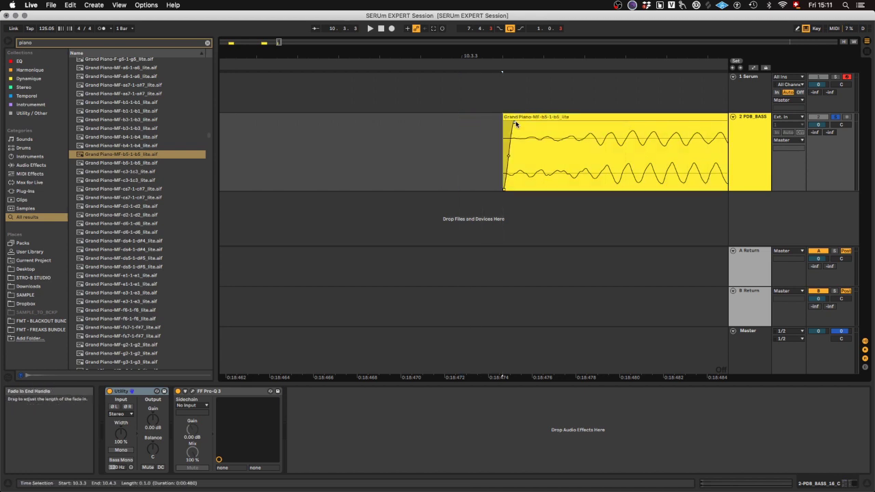
{"action": "scroll", "coordinate": [514, 126], "scroll_direction": "down", "scroll_amount": 8}
Loop and play the trimmed piano clip, check its fundamental in MAnalyzer on the Master, and close the analyzer
{"action": "left_click", "coordinate": [549, 118]}
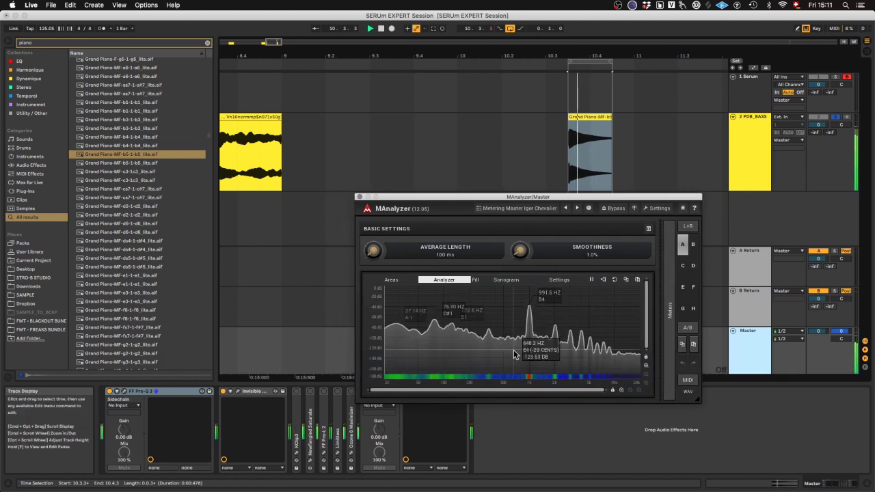
{"action": "key", "text": "space"}
{"action": "left_click", "coordinate": [359, 197]}
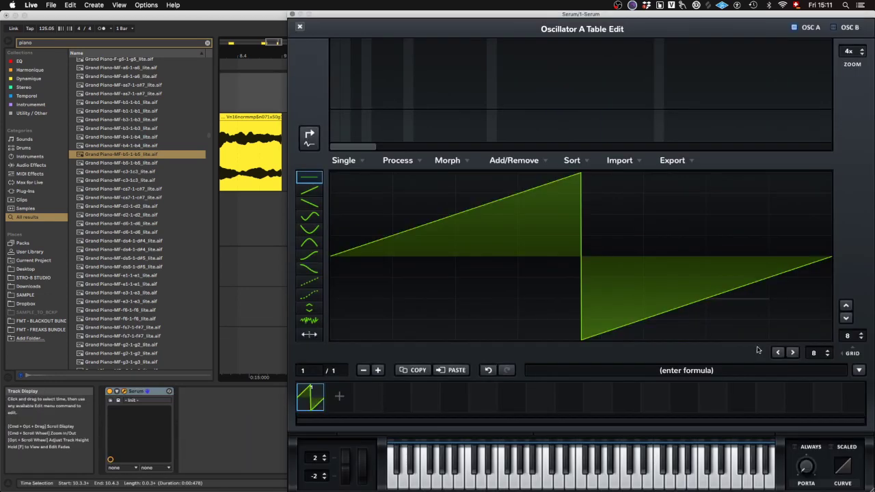
Set oscillator A's wavetable split pitch to b2 and import the trimmed piano clip into the table editor
{"action": "left_click", "coordinate": [679, 371]}
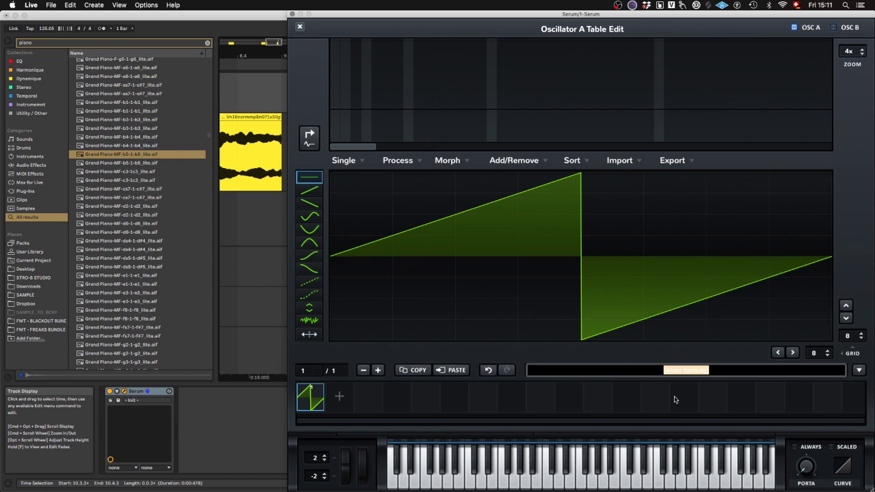
{"action": "type", "text": "b2"}
{"action": "key", "text": "Return"}
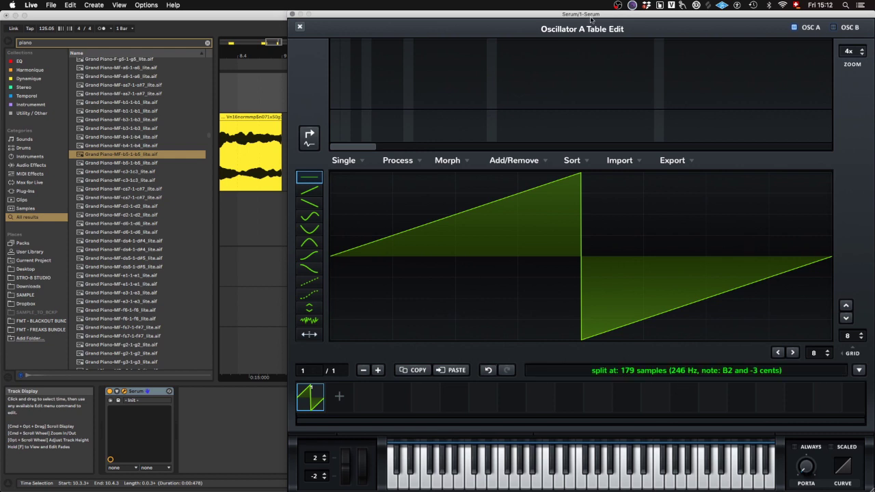
{"action": "left_click_drag", "start_coordinate": [591, 19], "coordinate": [627, 348]}
{"action": "left_click_drag", "start_coordinate": [591, 152], "coordinate": [586, 4]}
Compare the waveforms of imported frames 3 to 7 to check how the piano cycles were sliced
{"action": "left_click", "coordinate": [369, 395]}
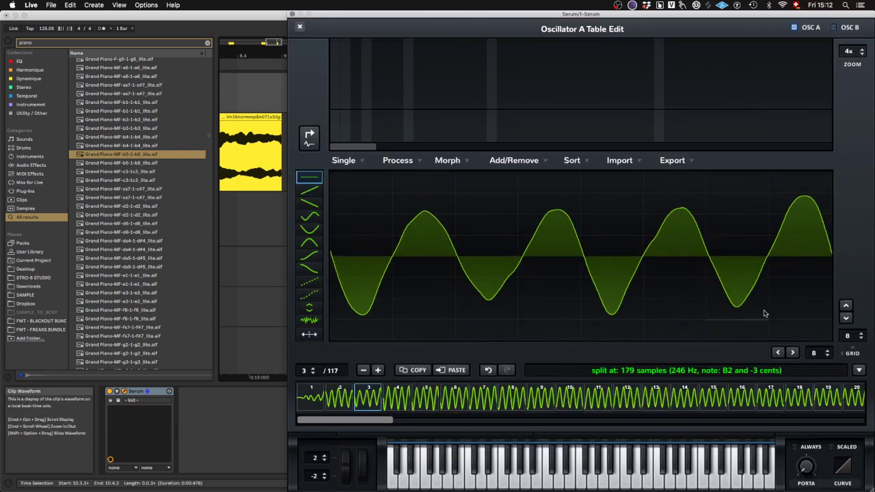
{"action": "left_click", "coordinate": [455, 397]}
{"action": "left_click", "coordinate": [484, 399]}
{"action": "left_click", "coordinate": [429, 400]}
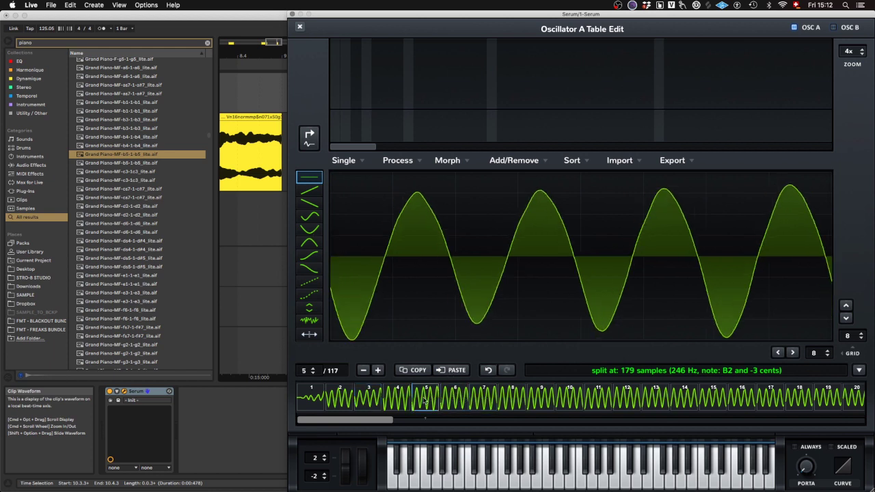
{"action": "left_click", "coordinate": [398, 399]}
Flatten the first trough of frame 3 with the flat-line shape and select frame 4
{"action": "left_click", "coordinate": [369, 400]}
{"action": "left_click", "coordinate": [387, 262]}
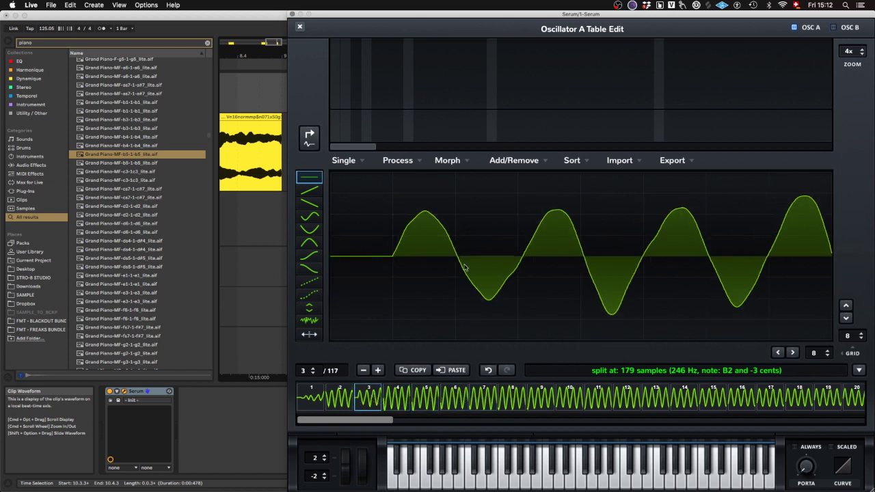
{"action": "left_click", "coordinate": [399, 408]}
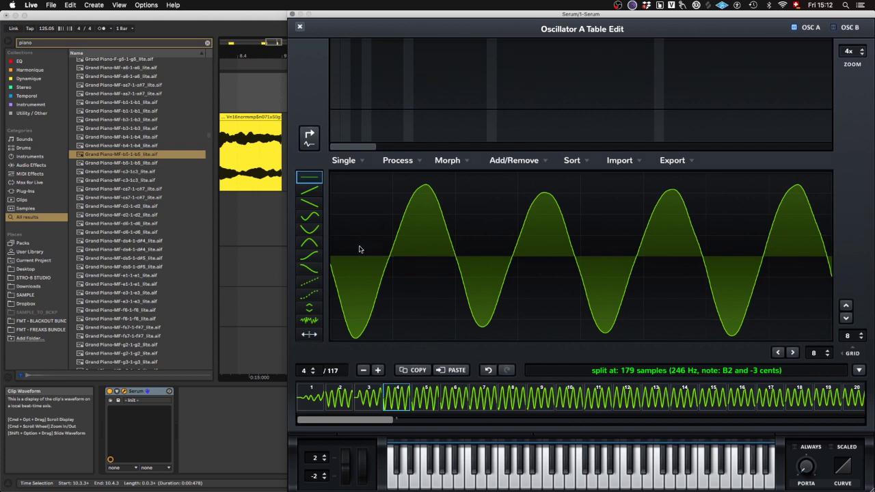
Shape LFO 1 into a rising ramp driving oscillator A's WT Pos in ENV mode at a 1/8 rate
{"action": "left_click", "coordinate": [299, 26]}
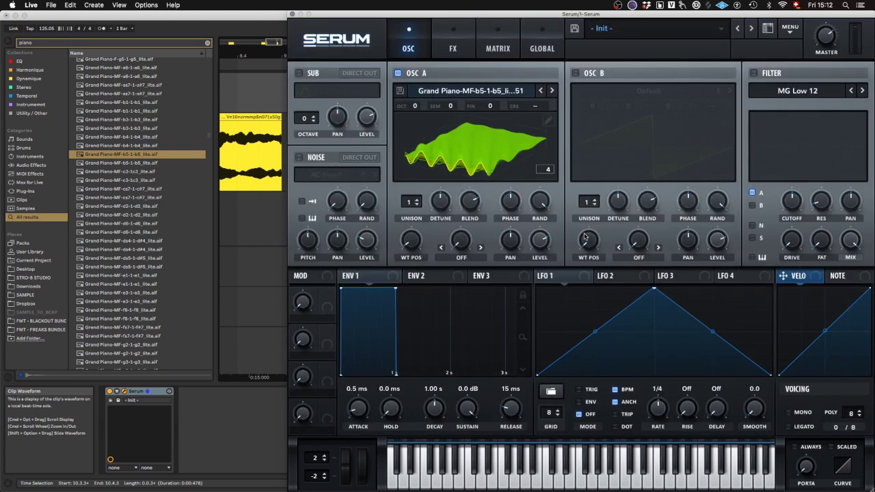
{"action": "left_click_drag", "start_coordinate": [654, 289], "coordinate": [769, 289]}
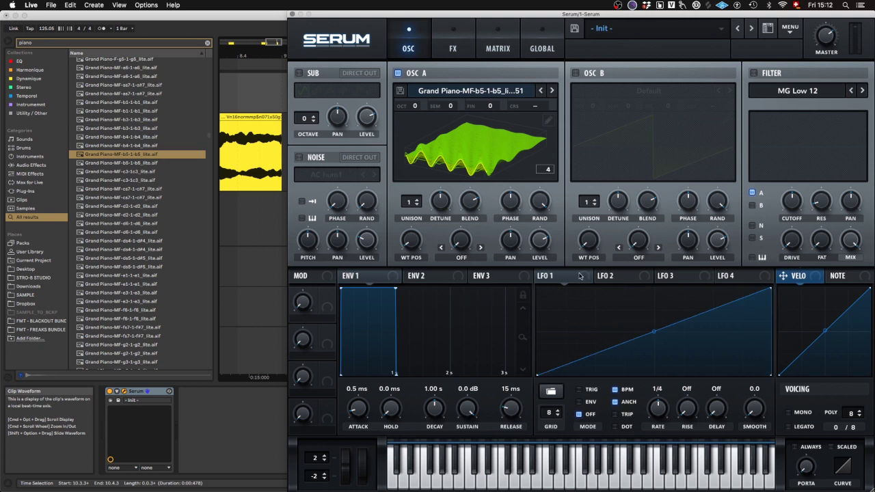
{"action": "left_click_drag", "start_coordinate": [549, 276], "coordinate": [411, 240]}
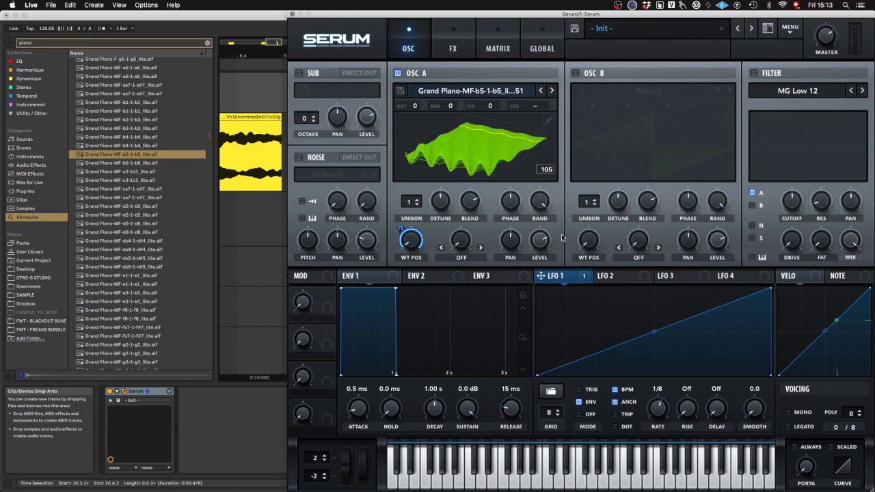
Give ENV 1 a plucked shape with a 693 ms decay and -∞ dB sustain
{"action": "left_click_drag", "start_coordinate": [395, 288], "coordinate": [378, 376]}
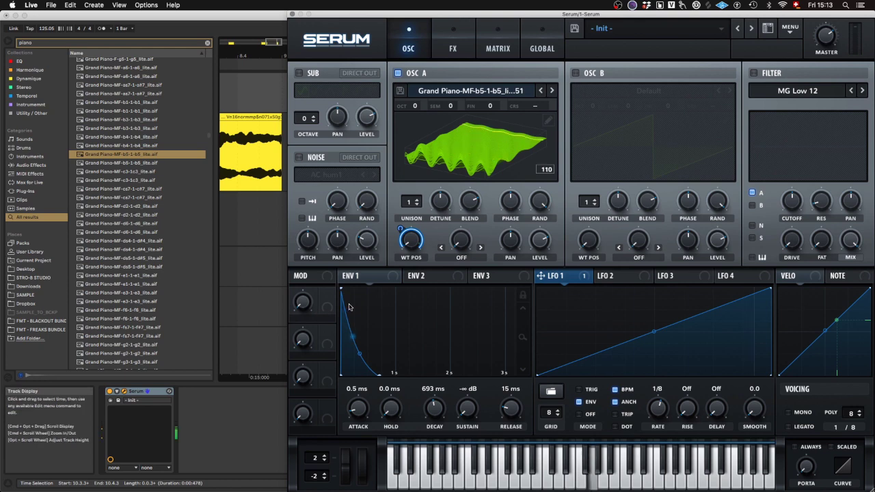
Reopen oscillator A's wavetable editor and try Morph - Spectral on the piano frames
{"action": "left_click", "coordinate": [548, 120]}
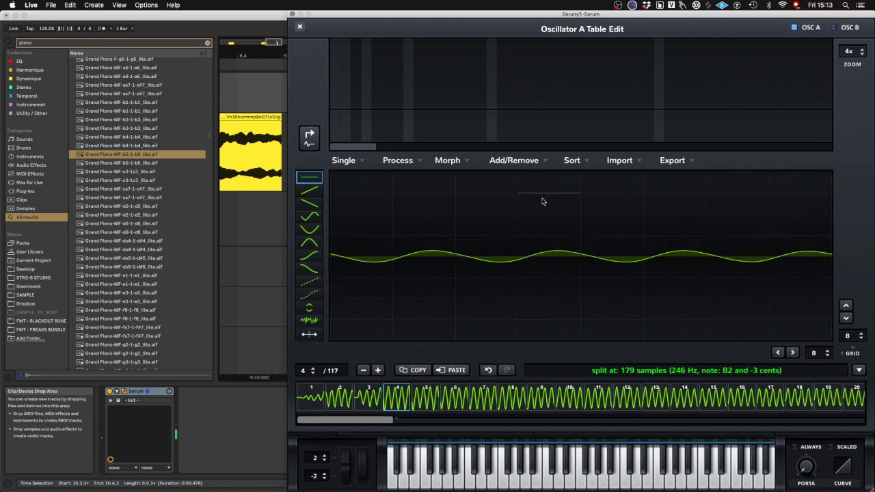
{"action": "left_click", "coordinate": [467, 162]}
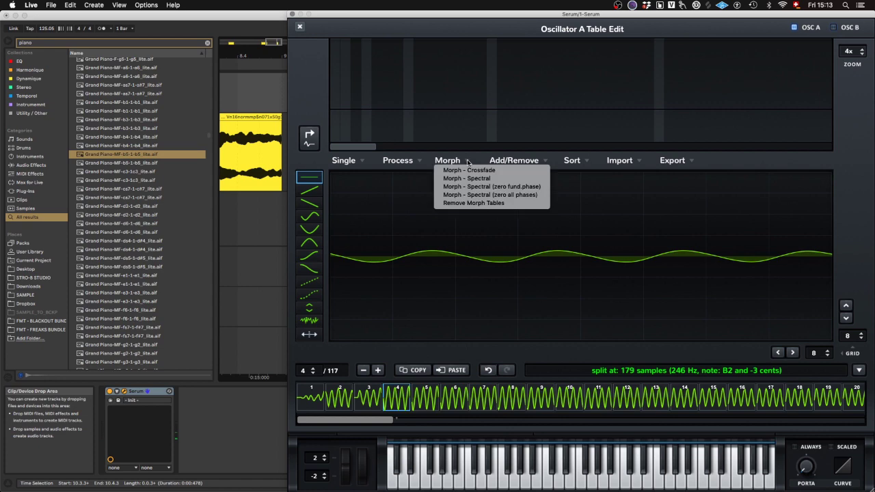
{"action": "left_click", "coordinate": [496, 181]}
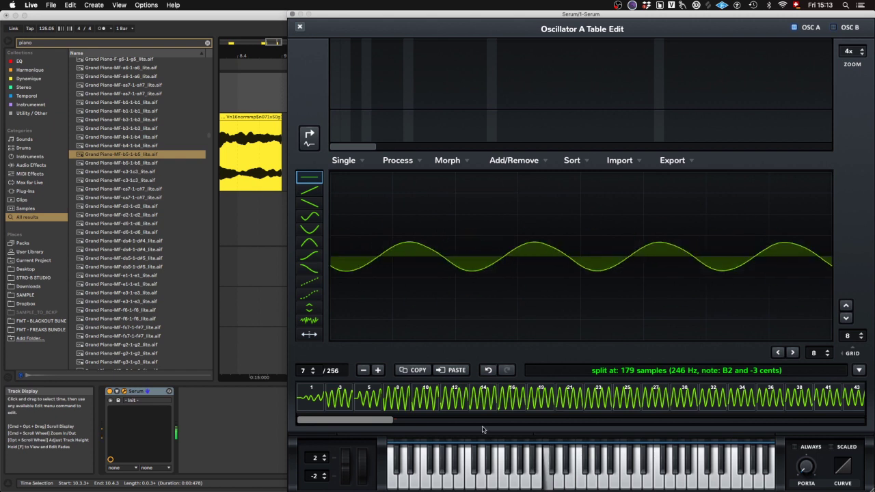
Undo the plain spectral morph and try Morph - Spectral (zero fund.phase) on the piano frames
{"action": "key", "text": "super+z"}
{"action": "left_click", "coordinate": [457, 161]}
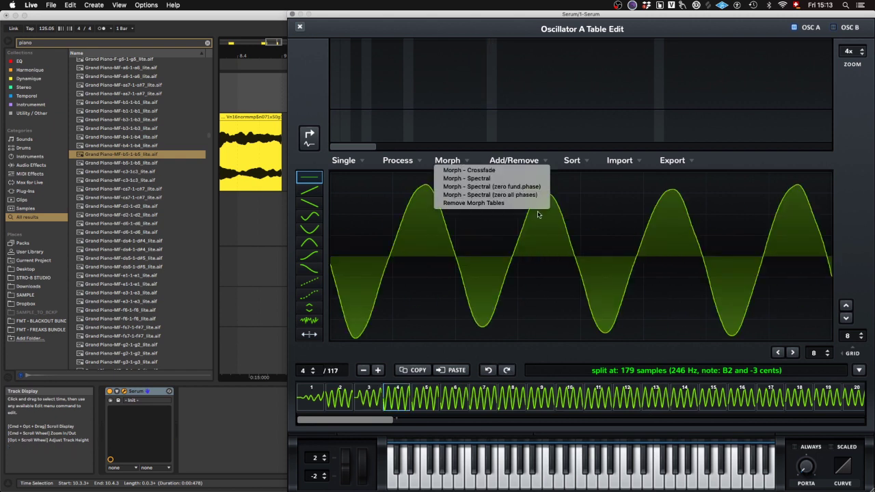
{"action": "left_click", "coordinate": [498, 186]}
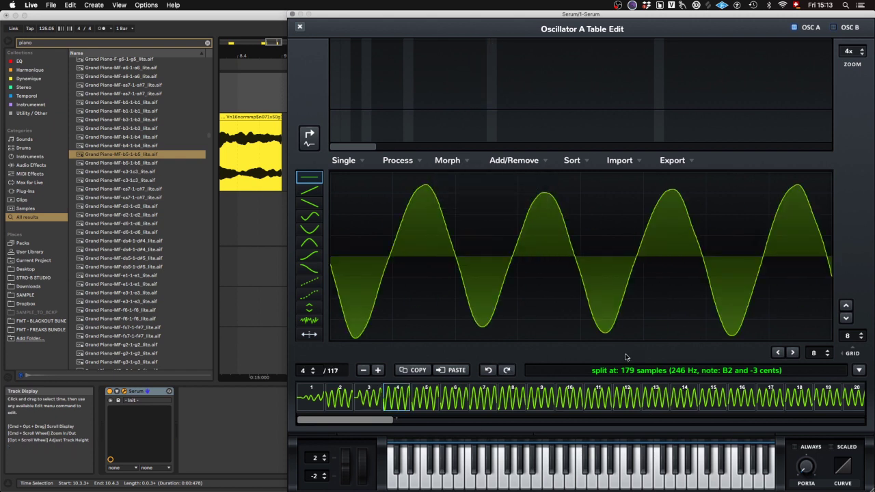
Undo the zero-fundamental-phase morph and try Morph - Spectral (zero all phases) on the piano frames
{"action": "left_click", "coordinate": [482, 373]}
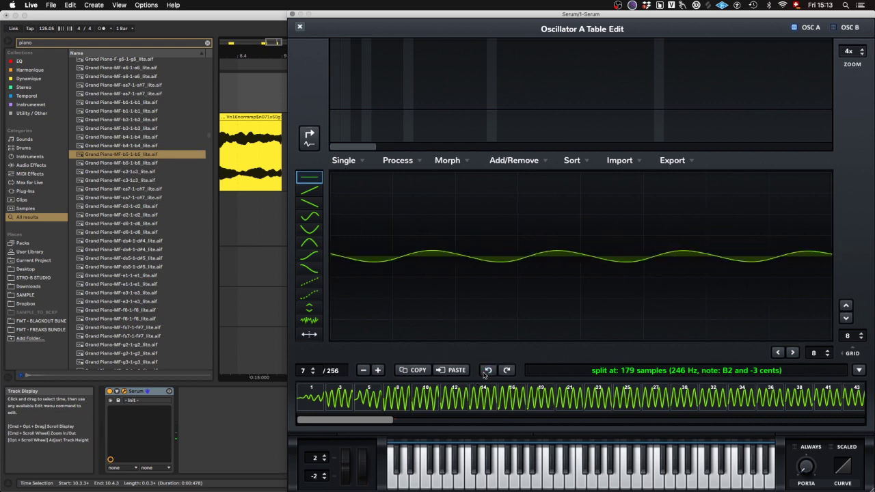
{"action": "left_click", "coordinate": [463, 162]}
{"action": "left_click", "coordinate": [489, 195]}
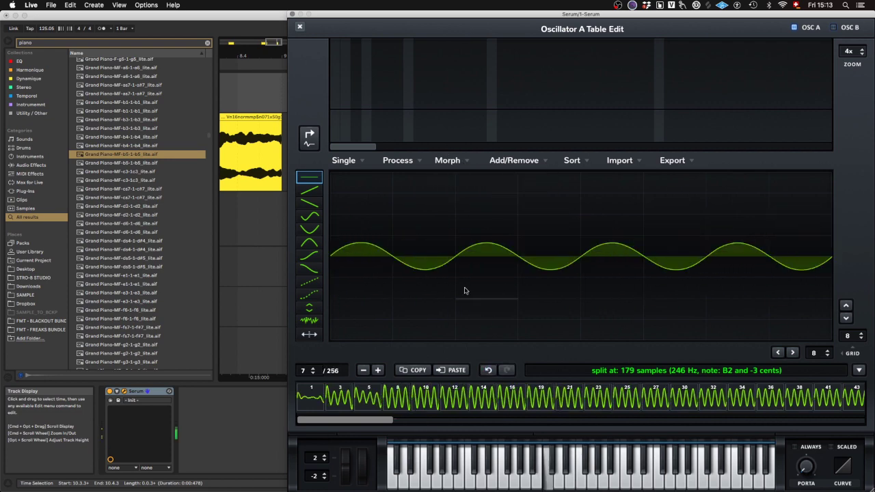
Undo the zero-all-phases morph and apply Morph - Crossfade to the piano frames
{"action": "left_click", "coordinate": [488, 370]}
{"action": "left_click", "coordinate": [456, 158]}
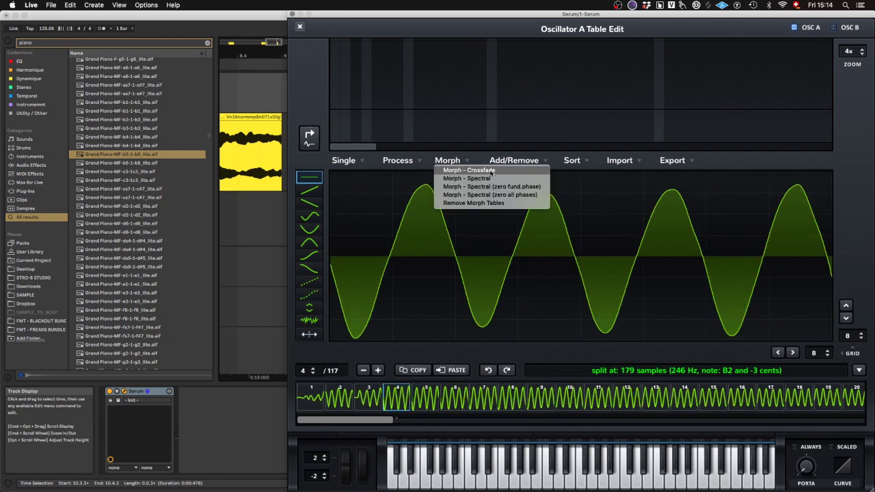
{"action": "left_click", "coordinate": [492, 173]}
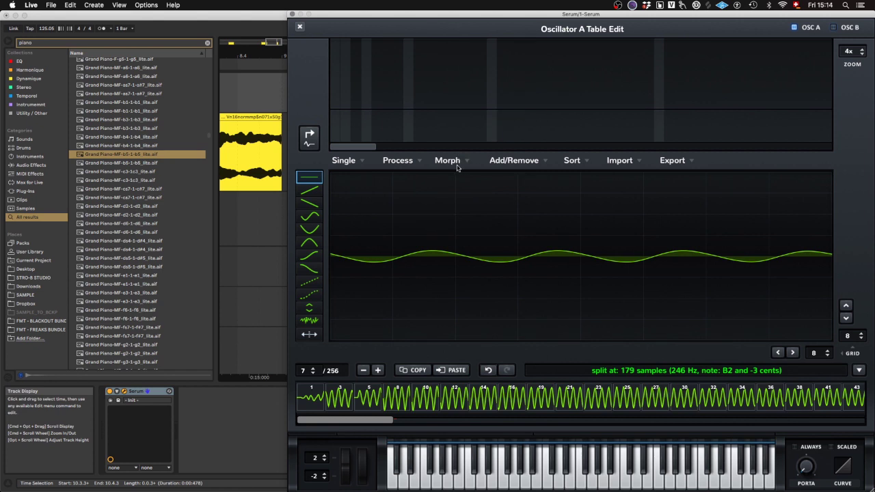
Apply X-Fade Edges (16 samples) to the piano wavetable frames and play test notes through a Hall reverb
{"action": "left_click", "coordinate": [421, 164]}
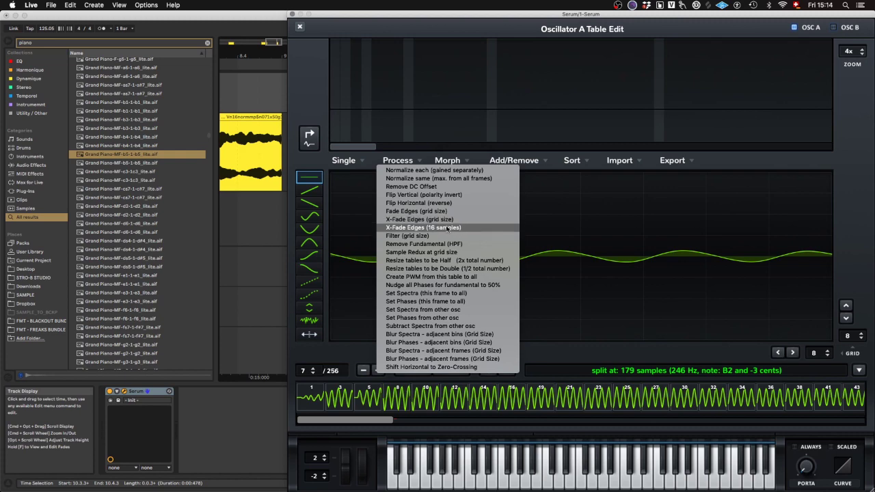
{"action": "left_click", "coordinate": [443, 228]}
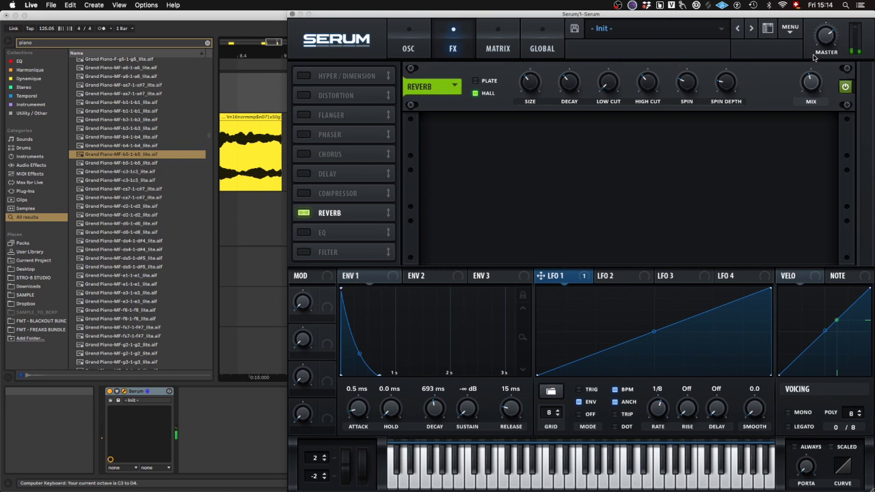
{"action": "key", "text": "d"}
{"action": "key", "text": "f"}
{"action": "key", "text": "a"}
{"action": "key", "text": "d"}
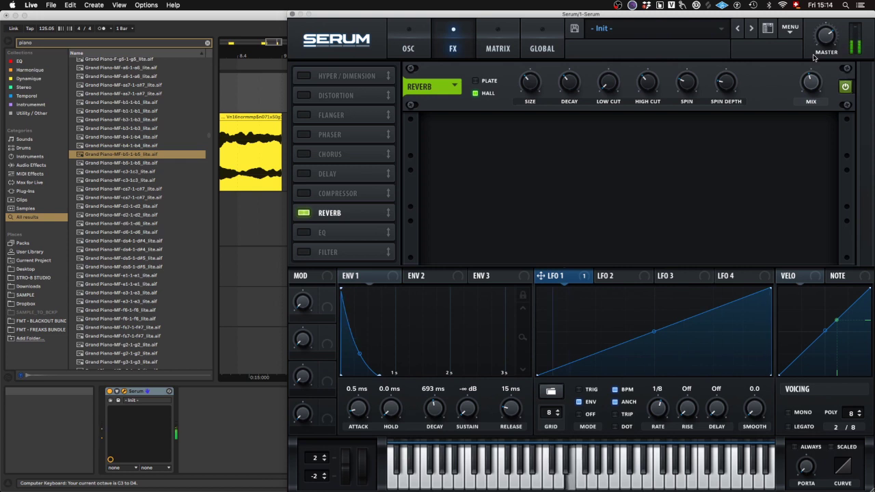
Play a last piano test note and replace Oscillator A's wavetable with the multi-frame formula preset Saw to Octave
{"action": "key", "text": "j"}
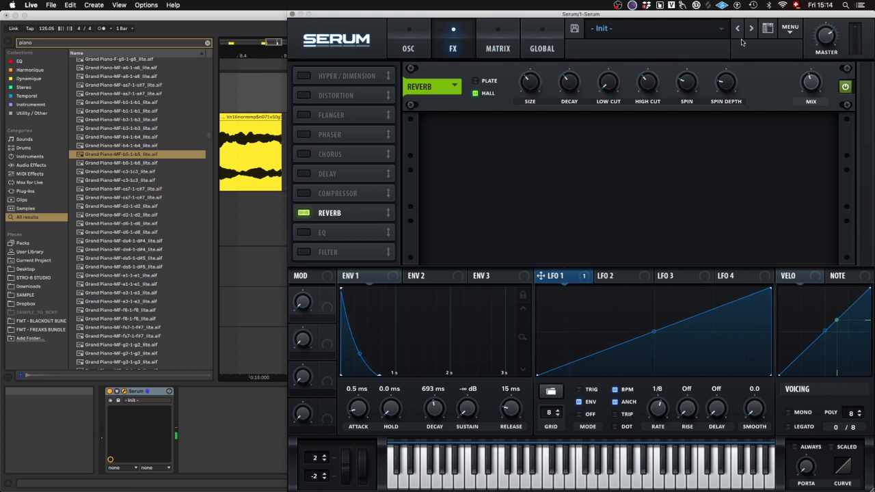
{"action": "left_click", "coordinate": [408, 45]}
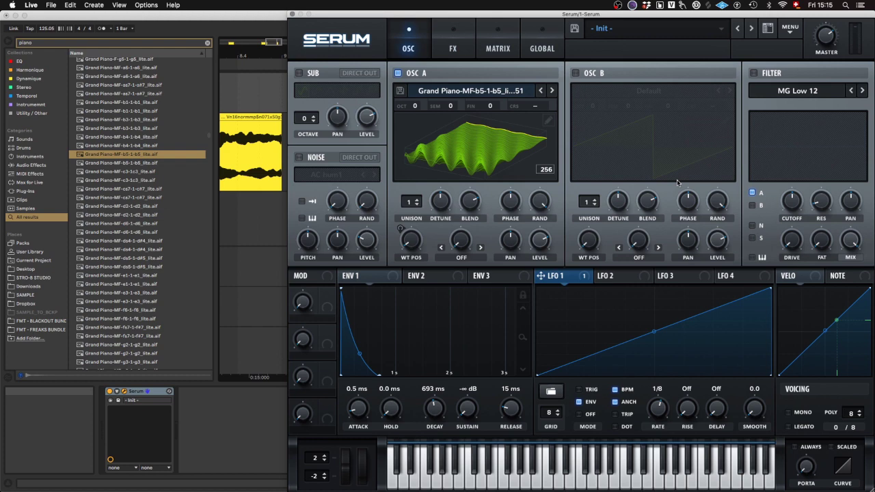
{"action": "left_click", "coordinate": [549, 120]}
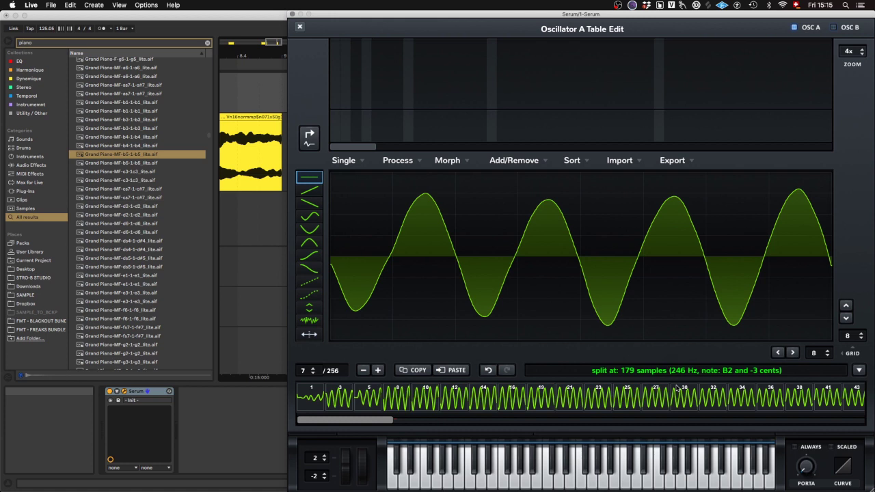
{"action": "left_click", "coordinate": [859, 369]}
{"action": "mouse_move", "coordinate": [851, 380]}
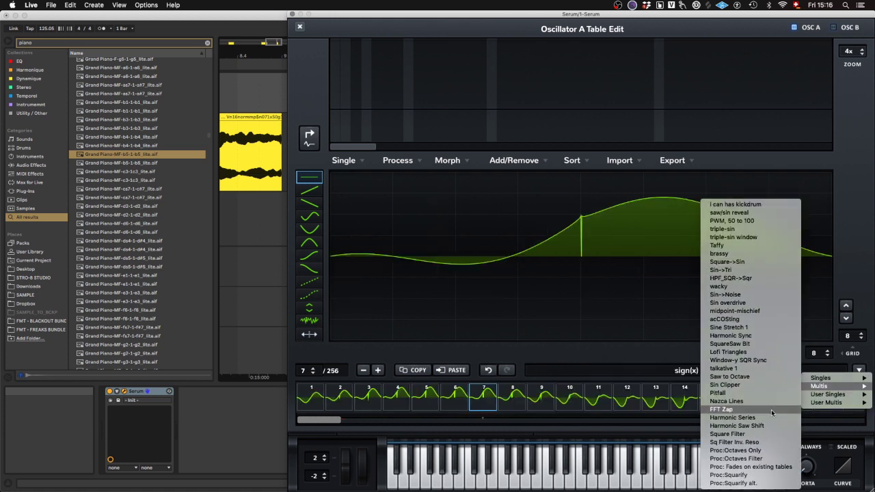
{"action": "left_click", "coordinate": [743, 380]}
{"action": "left_click", "coordinate": [742, 378]}
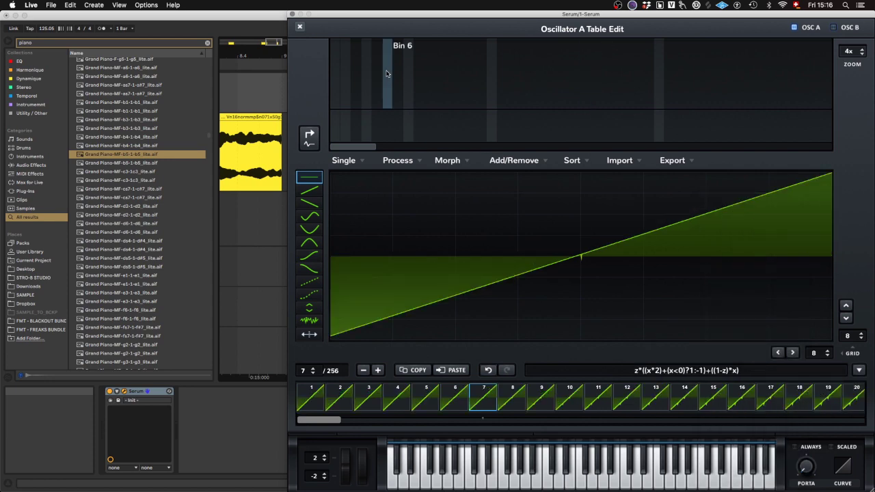
Close the table editor and open the list of wavetable categories for Oscillator A
{"action": "left_click", "coordinate": [299, 27]}
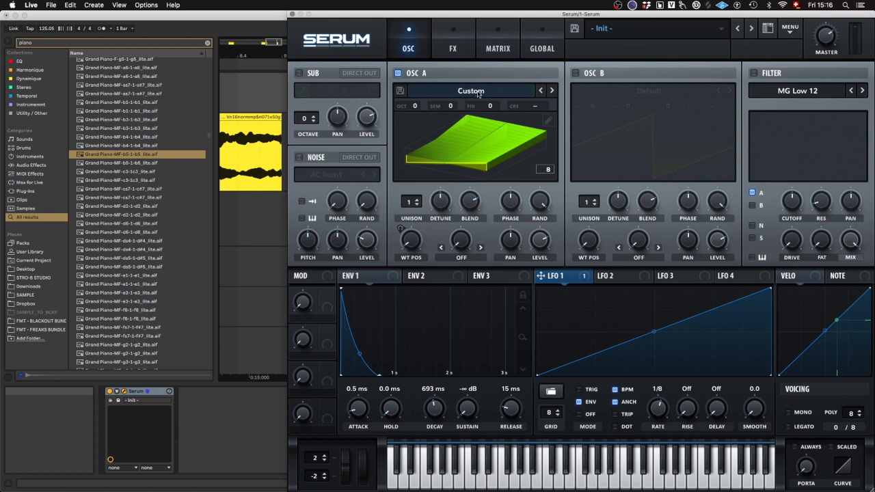
{"action": "left_click", "coordinate": [478, 93]}
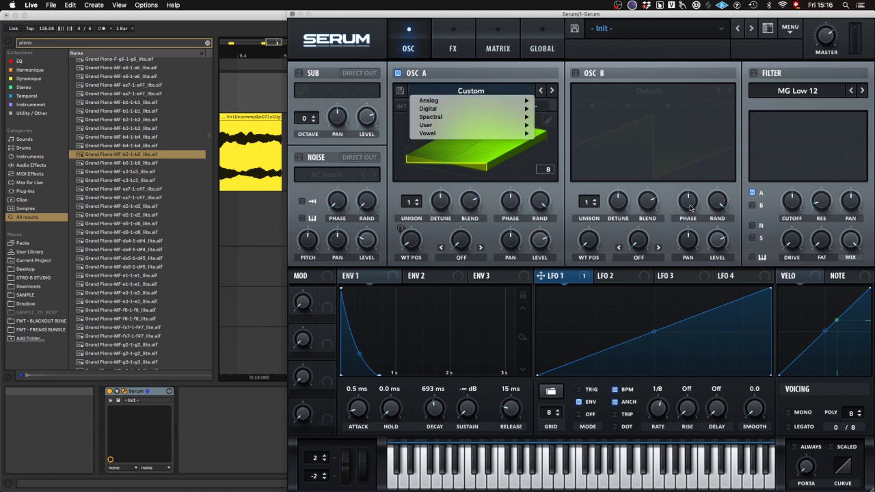